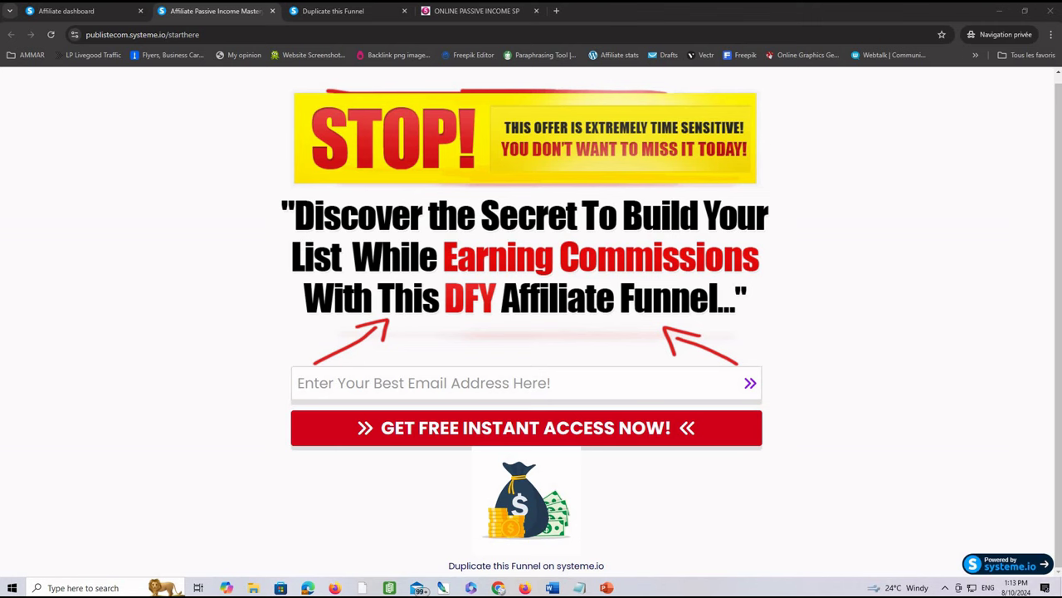
Switch to the bridge page tab and scroll through its Starter Kit offer.
{"action": "left_click", "coordinate": [332, 11]}
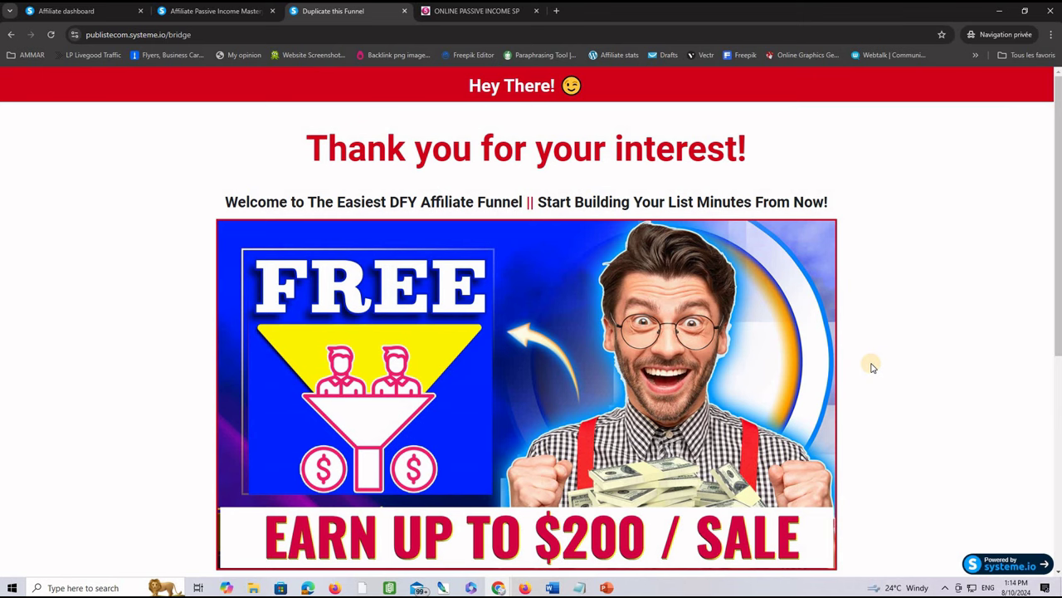
{"action": "scroll", "coordinate": [871, 362], "scroll_direction": "down", "scroll_amount": 3}
{"action": "scroll", "coordinate": [886, 354], "scroll_direction": "down", "scroll_amount": 1}
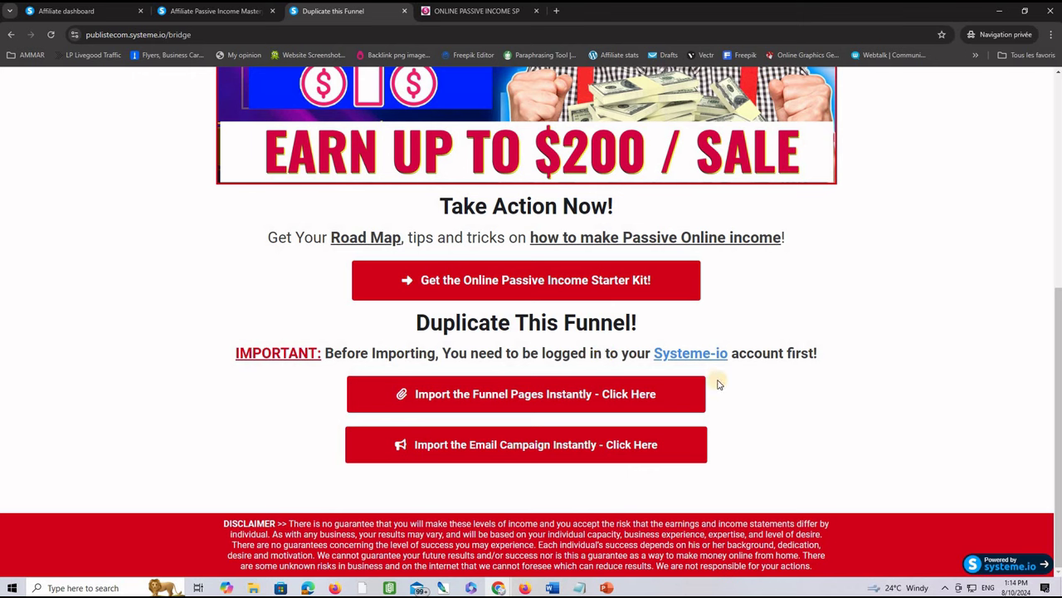
Highlight the word 'logged' and review the page and email campaign import options.
{"action": "double_click", "coordinate": [563, 353]}
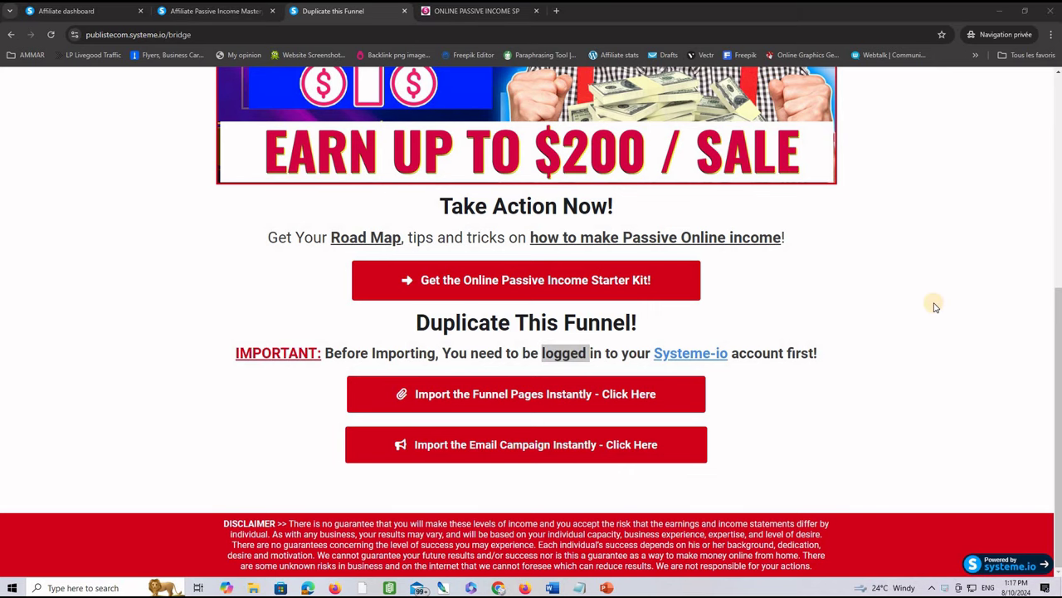
{"action": "scroll", "coordinate": [903, 299], "scroll_direction": "up", "scroll_amount": 3}
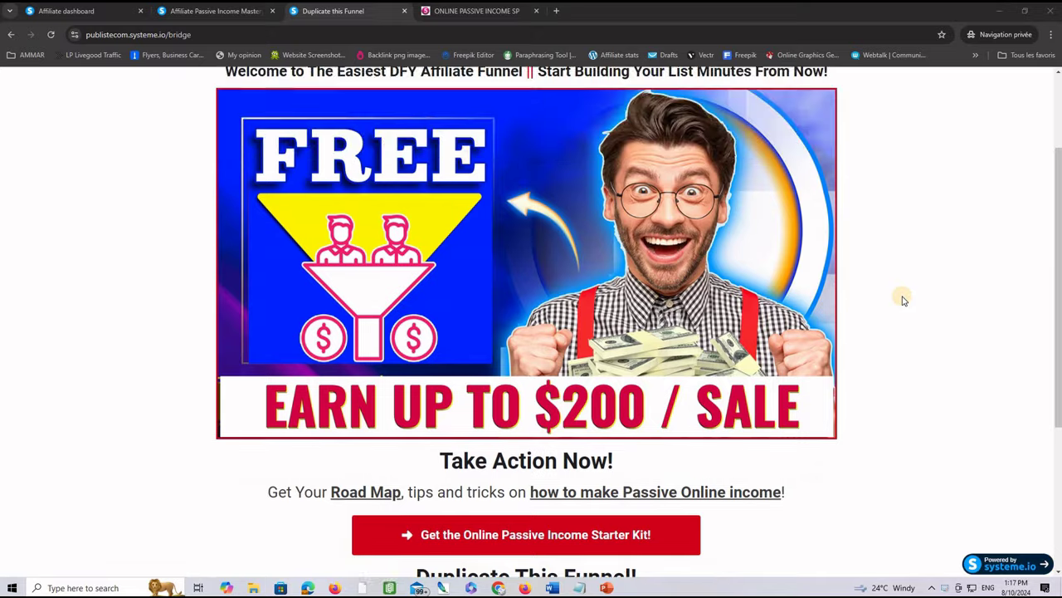
{"action": "scroll", "coordinate": [903, 299], "scroll_direction": "up", "scroll_amount": 2}
{"action": "scroll", "coordinate": [903, 299], "scroll_direction": "down", "scroll_amount": 1}
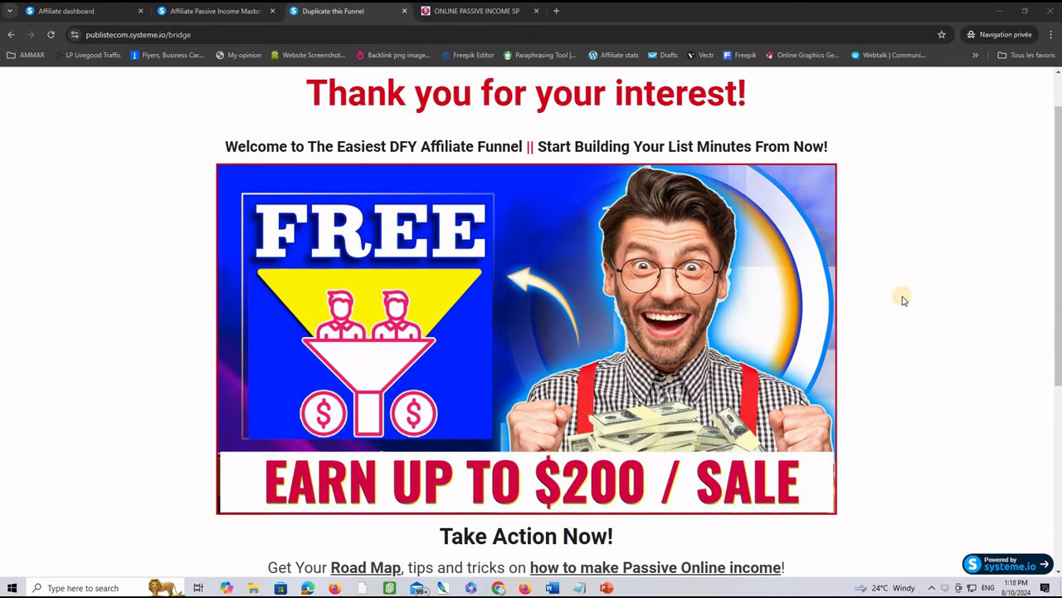
{"action": "scroll", "coordinate": [903, 300], "scroll_direction": "down", "scroll_amount": 4}
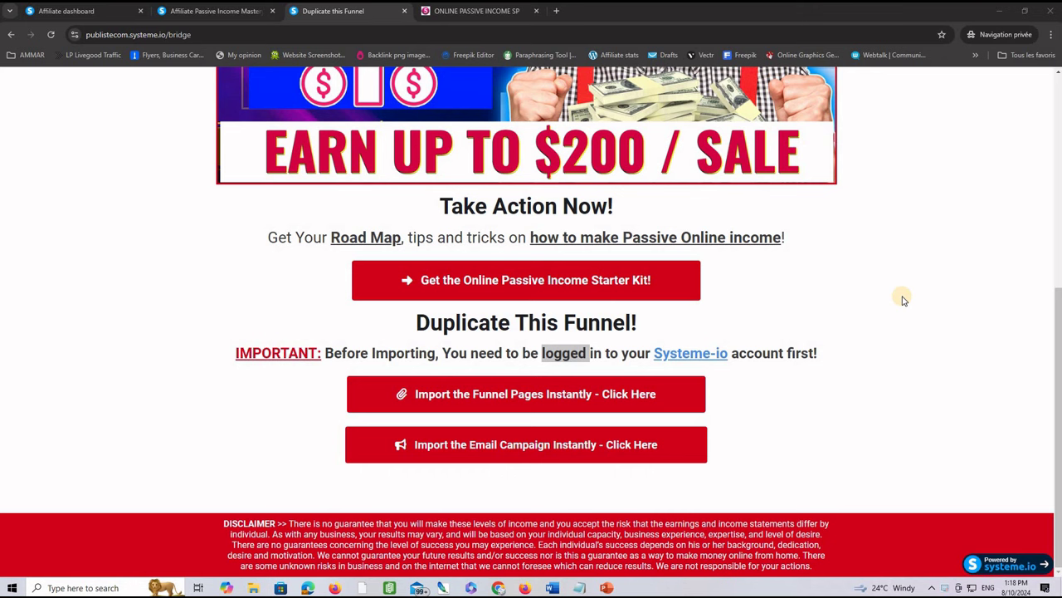
Browse the Online Passive Income Starter Kit sales page in a new tab, then return to the bridge tab.
{"action": "left_click", "coordinate": [505, 281]}
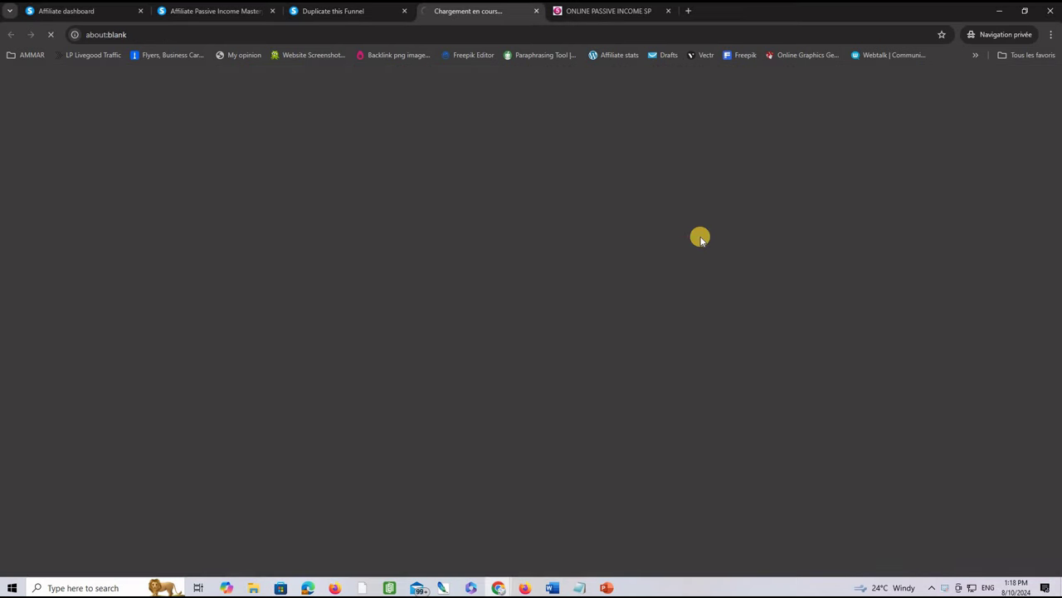
{"action": "scroll", "coordinate": [818, 285], "scroll_direction": "down", "scroll_amount": 7}
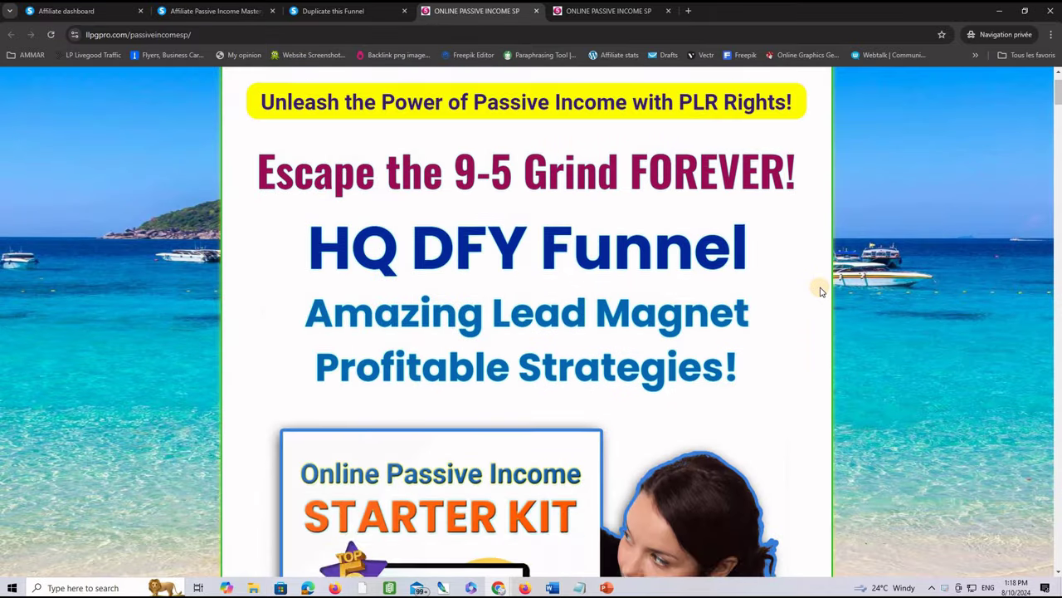
{"action": "scroll", "coordinate": [883, 304], "scroll_direction": "down", "scroll_amount": 12}
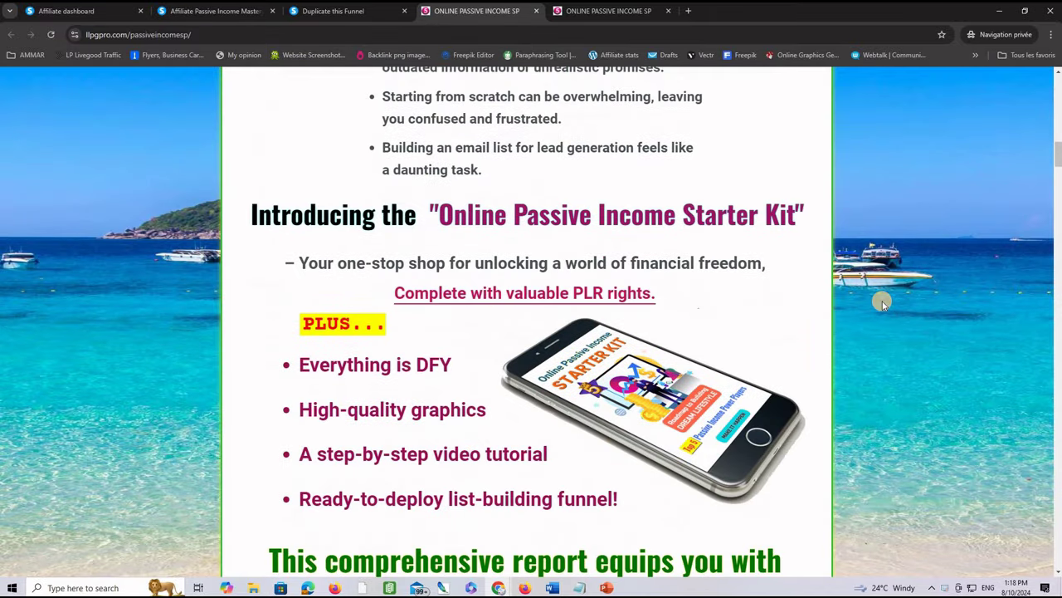
{"action": "scroll", "coordinate": [882, 304], "scroll_direction": "down", "scroll_amount": 6}
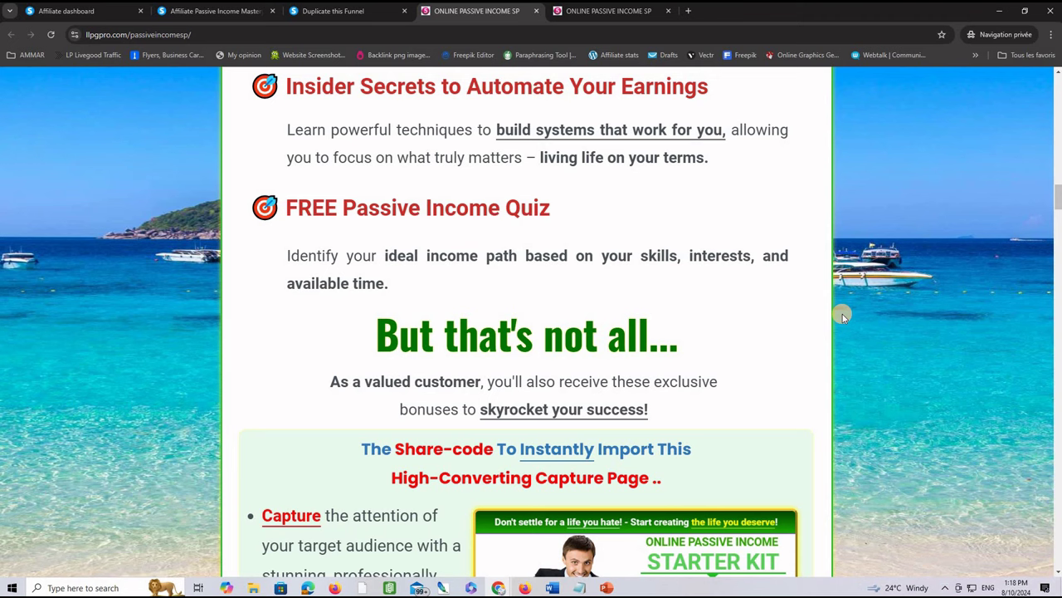
{"action": "scroll", "coordinate": [843, 313], "scroll_direction": "down", "scroll_amount": 12}
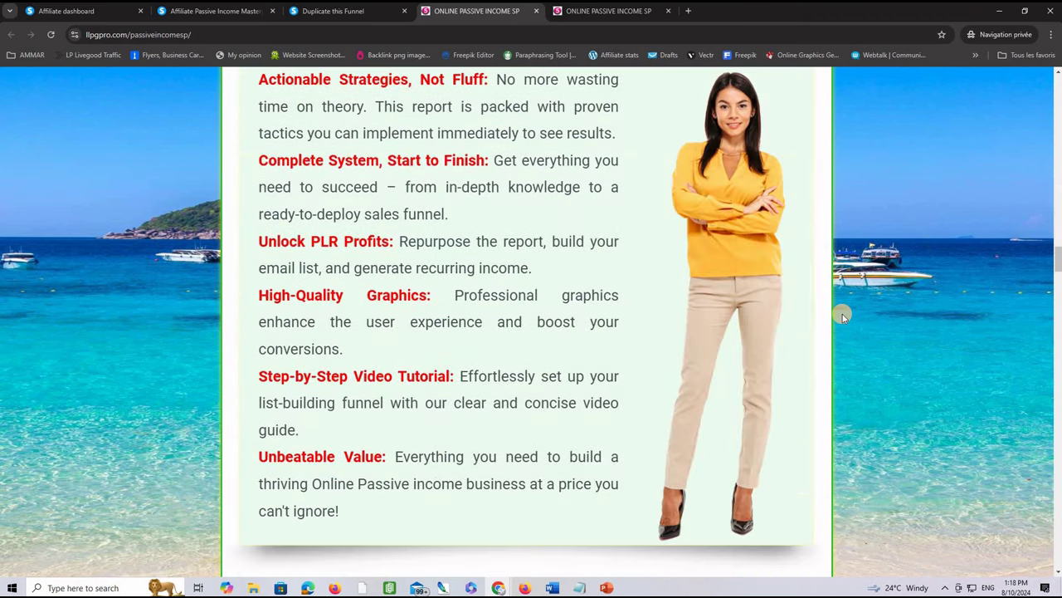
{"action": "scroll", "coordinate": [842, 314], "scroll_direction": "up", "scroll_amount": 3}
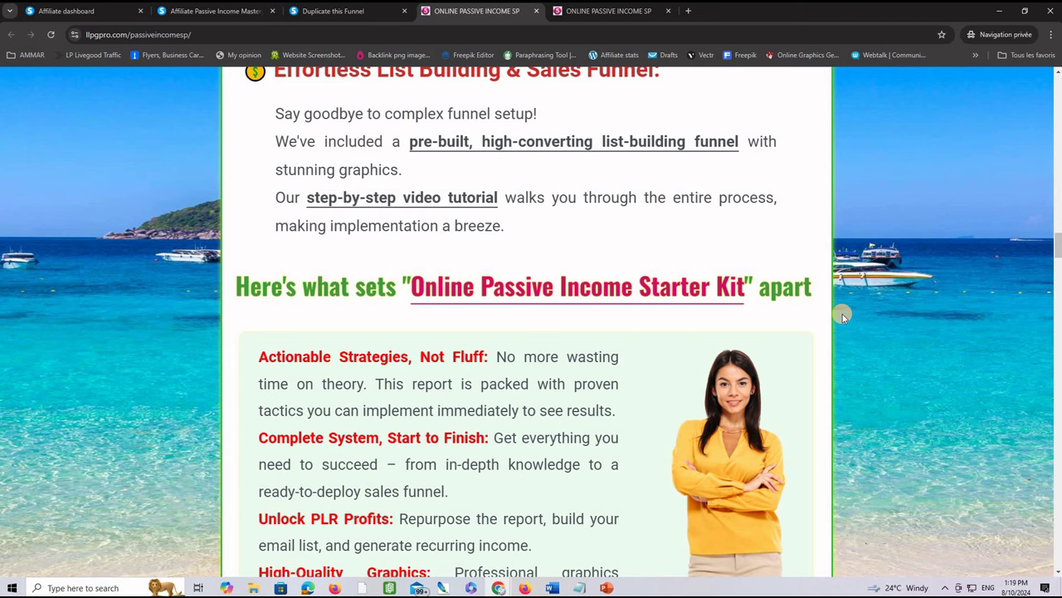
{"action": "scroll", "coordinate": [842, 313], "scroll_direction": "down", "scroll_amount": 15}
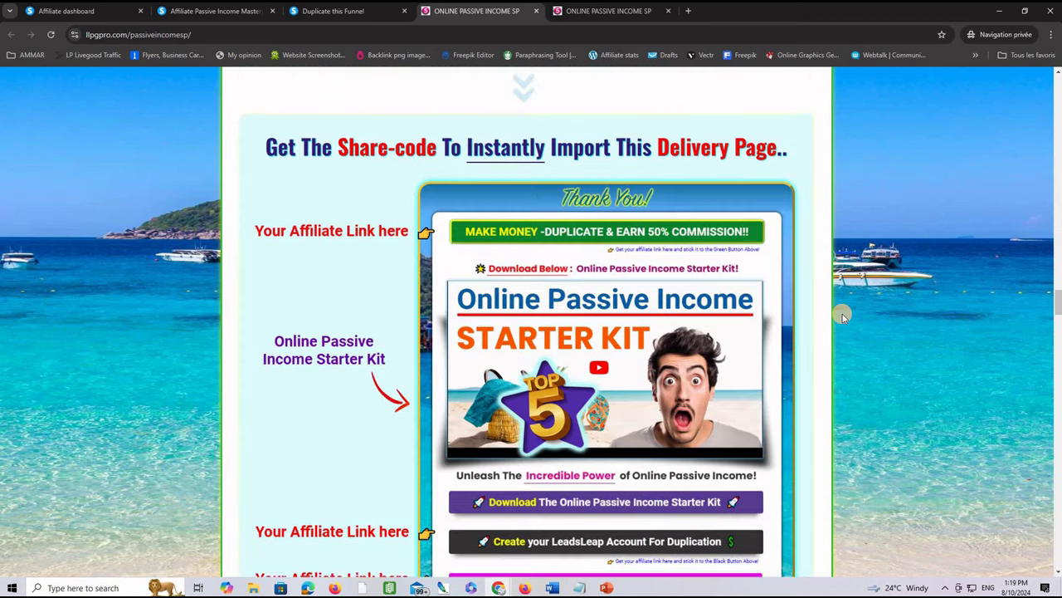
{"action": "scroll", "coordinate": [842, 314], "scroll_direction": "down", "scroll_amount": 4}
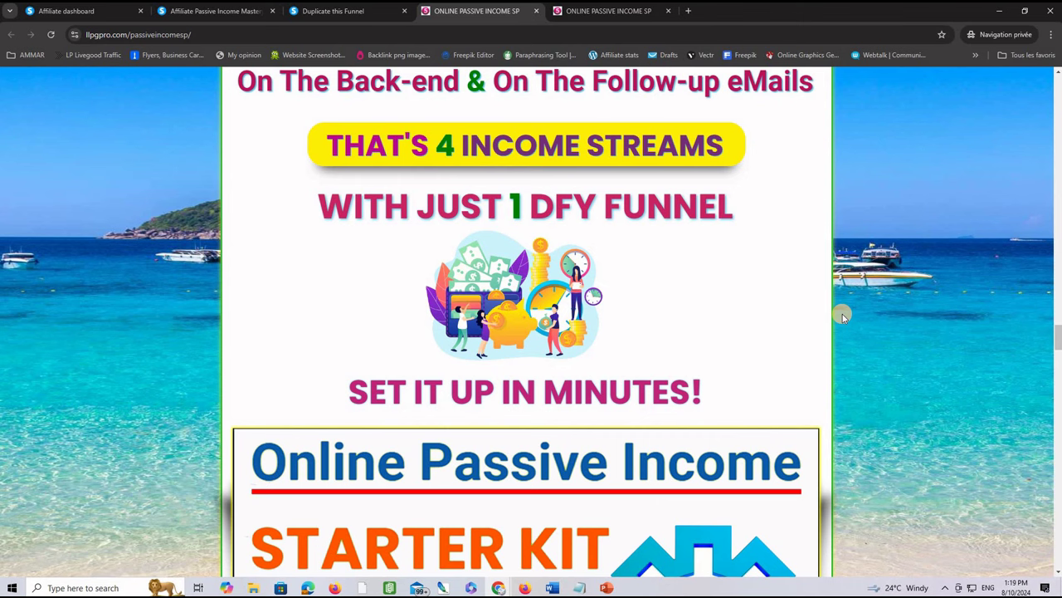
{"action": "key", "text": "ctrl+shift+Tab"}
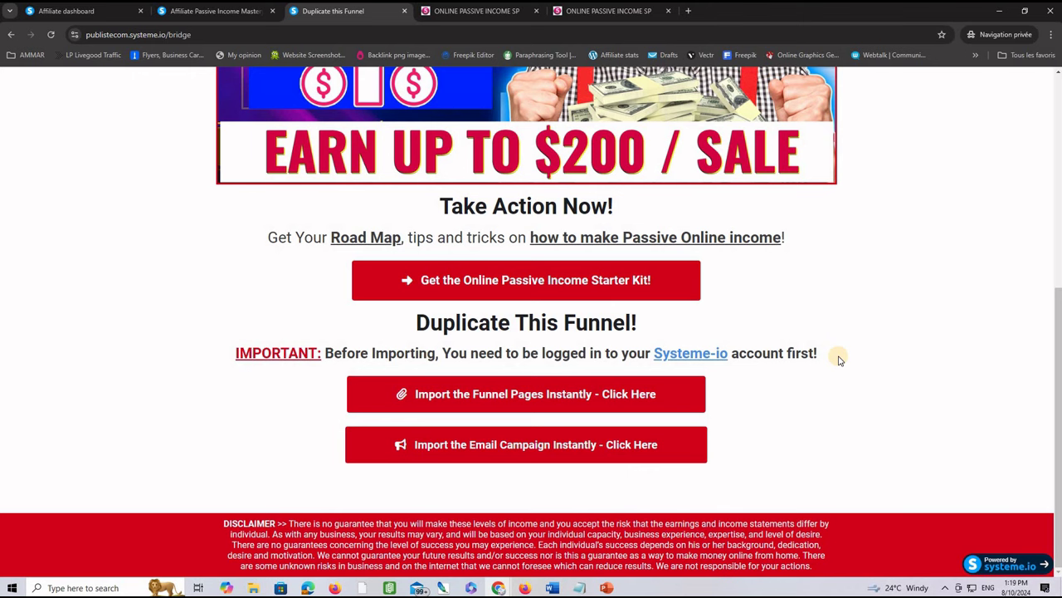
{"action": "scroll", "coordinate": [837, 357], "scroll_direction": "up", "scroll_amount": 5}
{"action": "scroll", "coordinate": [911, 355], "scroll_direction": "down", "scroll_amount": 3}
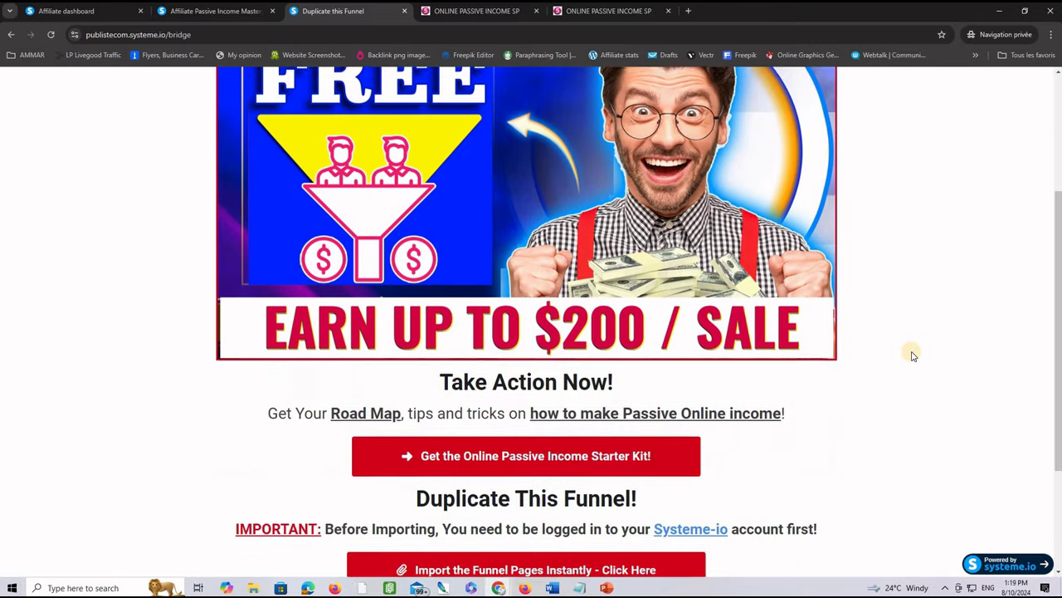
{"action": "scroll", "coordinate": [911, 355], "scroll_direction": "down", "scroll_amount": 2}
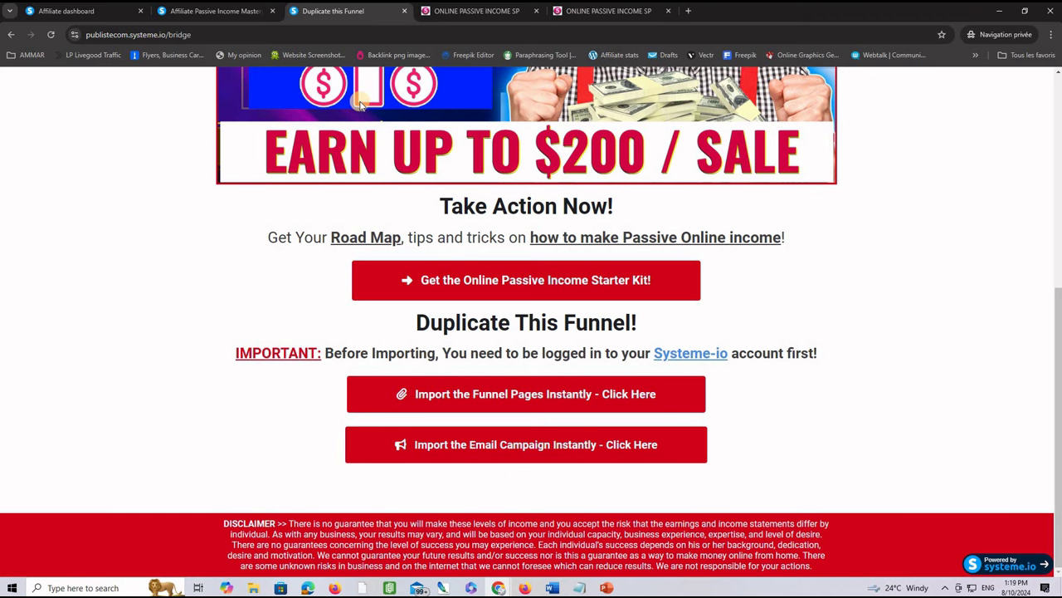
{"action": "left_click", "coordinate": [229, 11]}
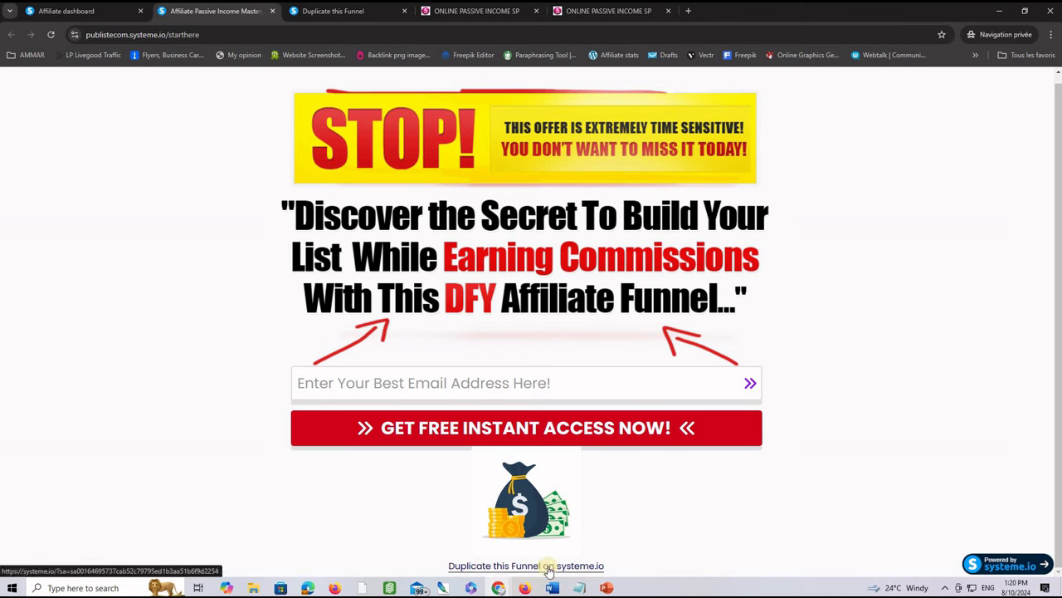
{"action": "left_click", "coordinate": [322, 11]}
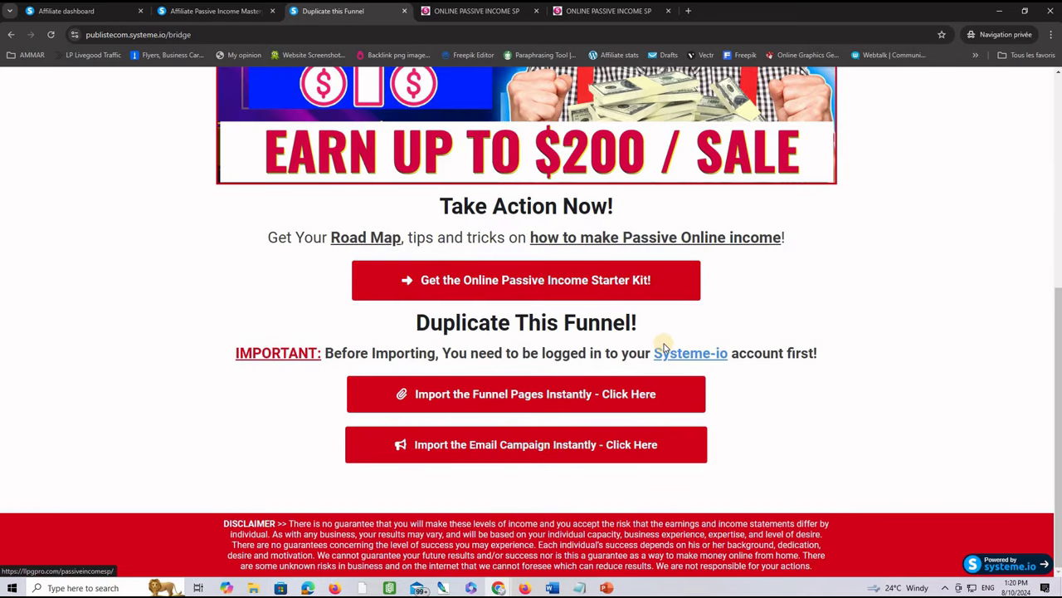
{"action": "scroll", "coordinate": [882, 365], "scroll_direction": "up", "scroll_amount": 5}
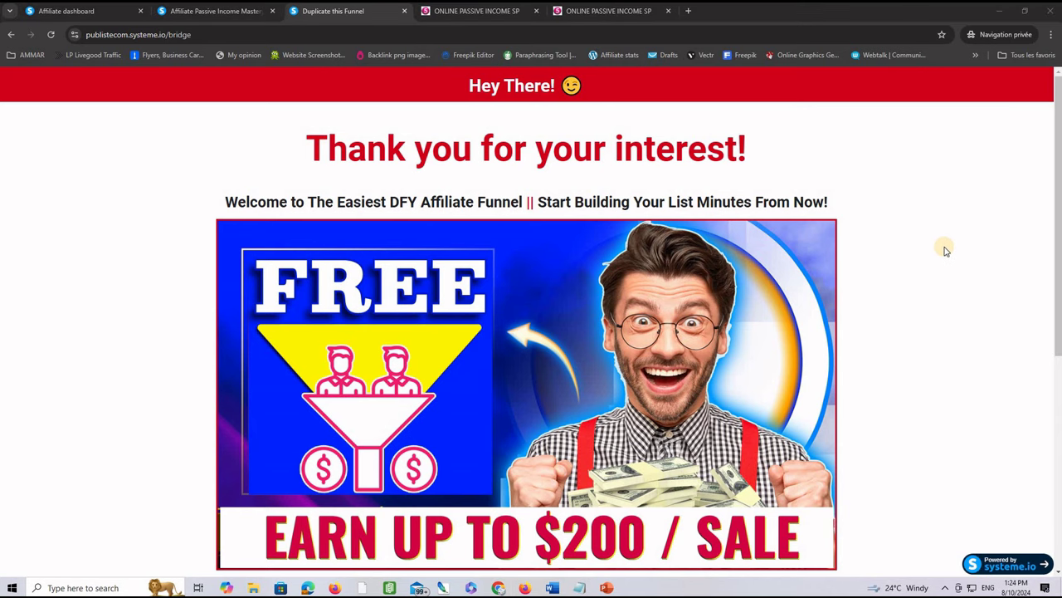
{"action": "scroll", "coordinate": [938, 248], "scroll_direction": "down", "scroll_amount": 5}
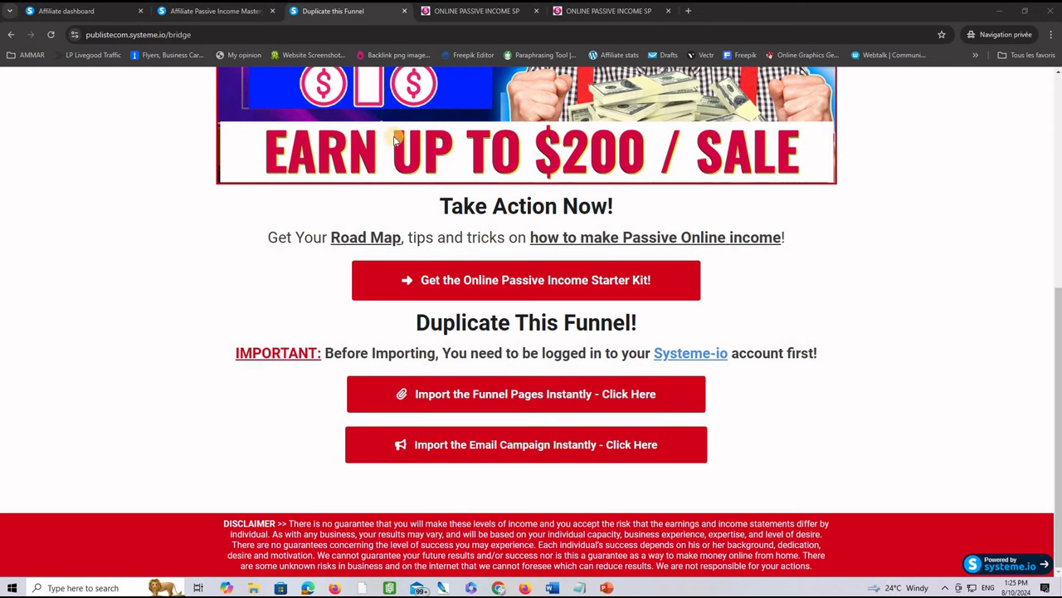
Revisit the opt-in and bridge pages, then show the Affiliate dashboard with its $0.00 earnings totals.
{"action": "left_click", "coordinate": [207, 11]}
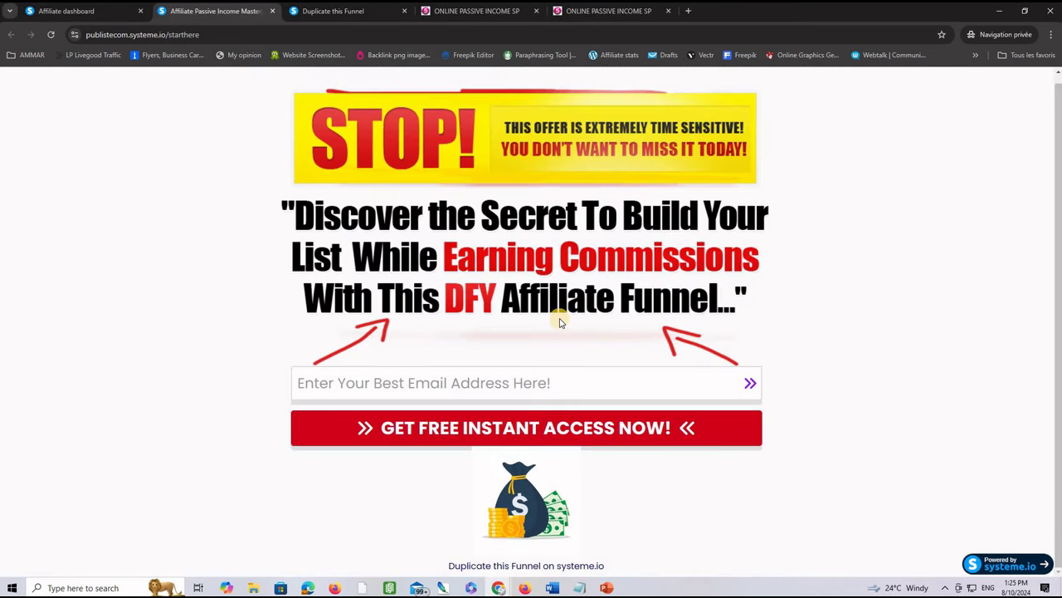
{"action": "left_click", "coordinate": [353, 12]}
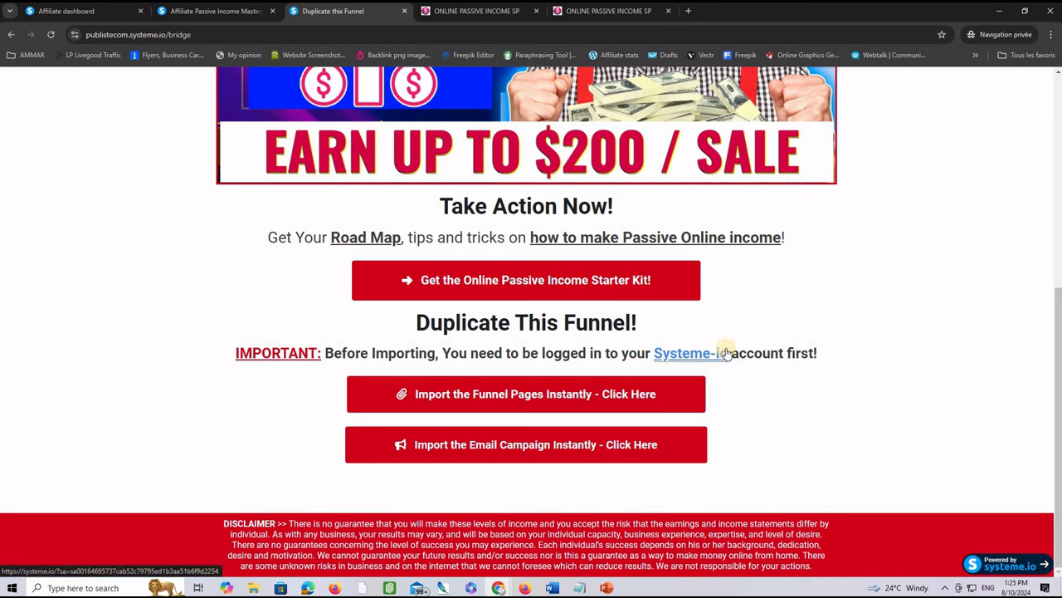
{"action": "scroll", "coordinate": [931, 307], "scroll_direction": "up", "scroll_amount": 3}
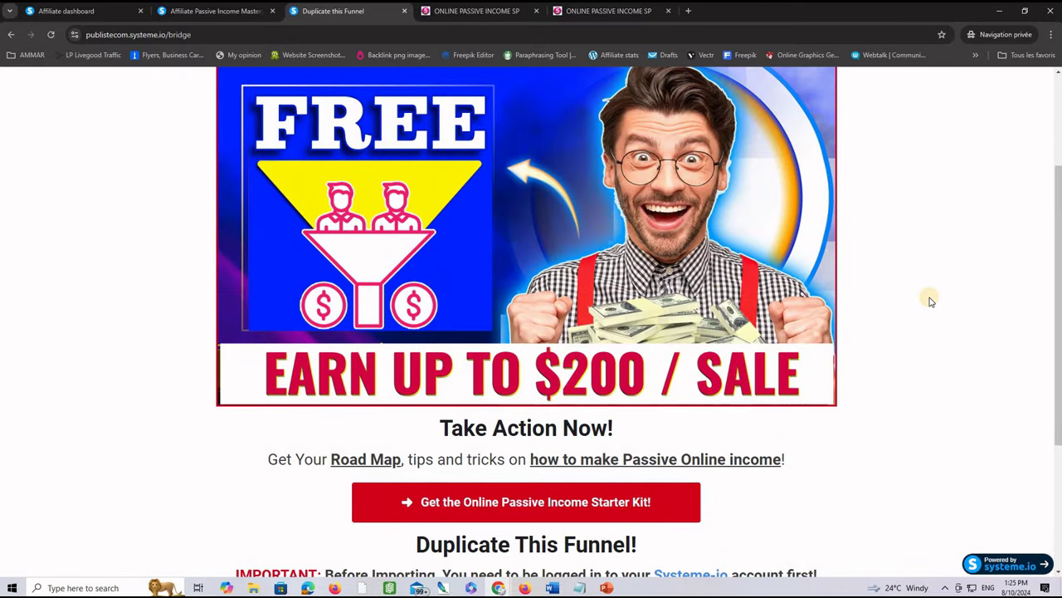
{"action": "scroll", "coordinate": [759, 418], "scroll_direction": "down", "scroll_amount": 3}
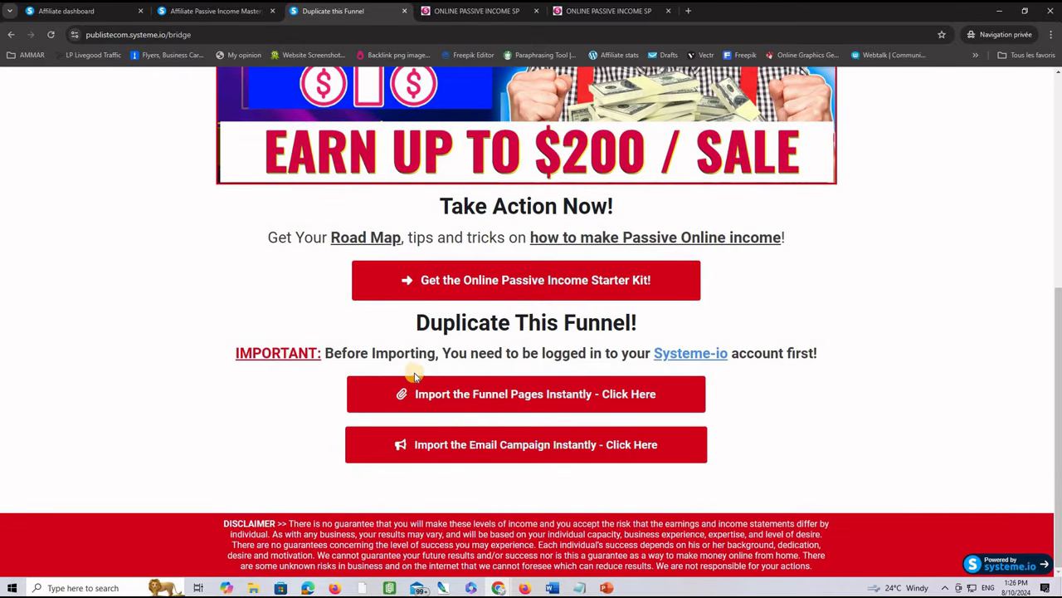
{"action": "left_click", "coordinate": [98, 13]}
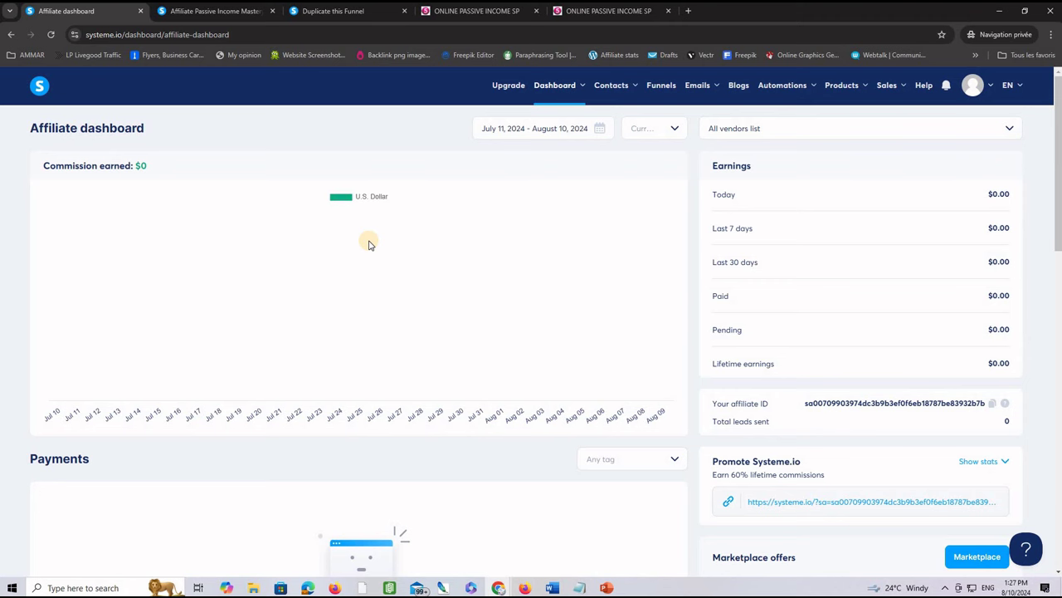
Switch to the bridge page tab and back to the Affiliate dashboard tab.
{"action": "left_click", "coordinate": [353, 11]}
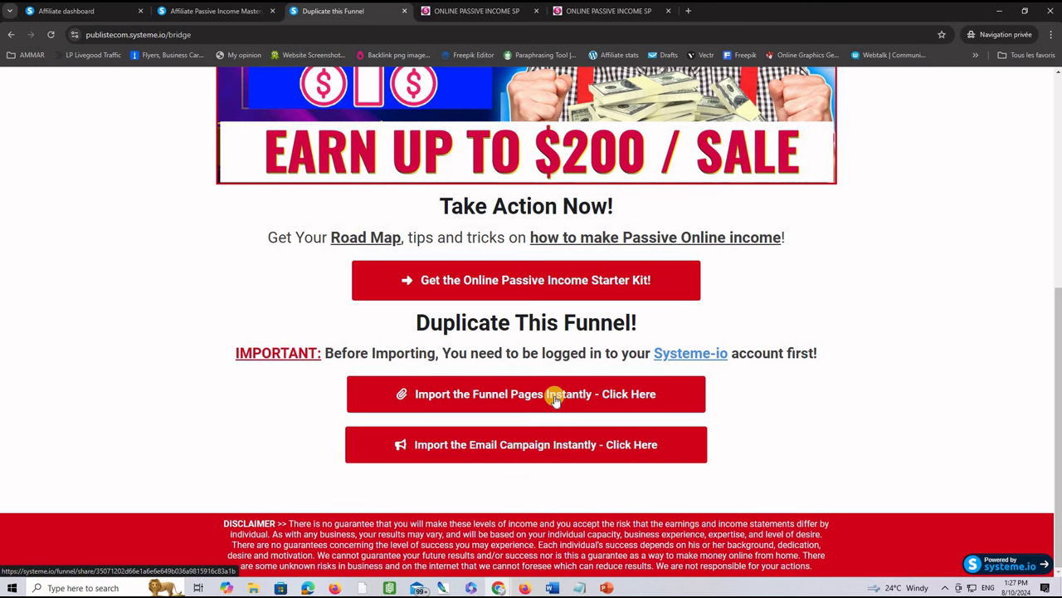
{"action": "left_click", "coordinate": [78, 11]}
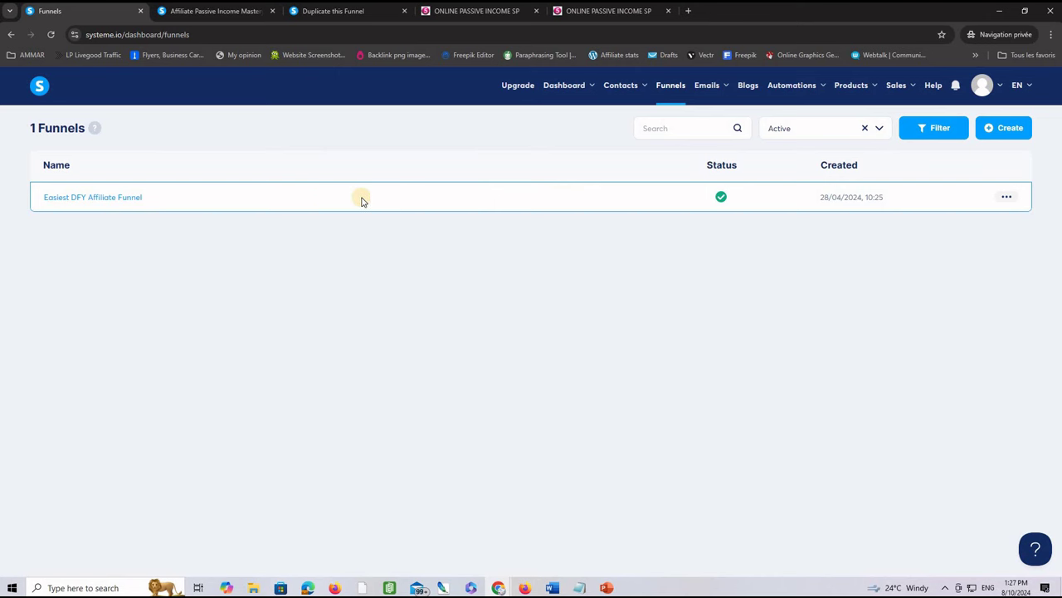
Open the Easiest DFY Affiliate Funnel and preview its opt-in step's live page.
{"action": "left_click", "coordinate": [113, 199]}
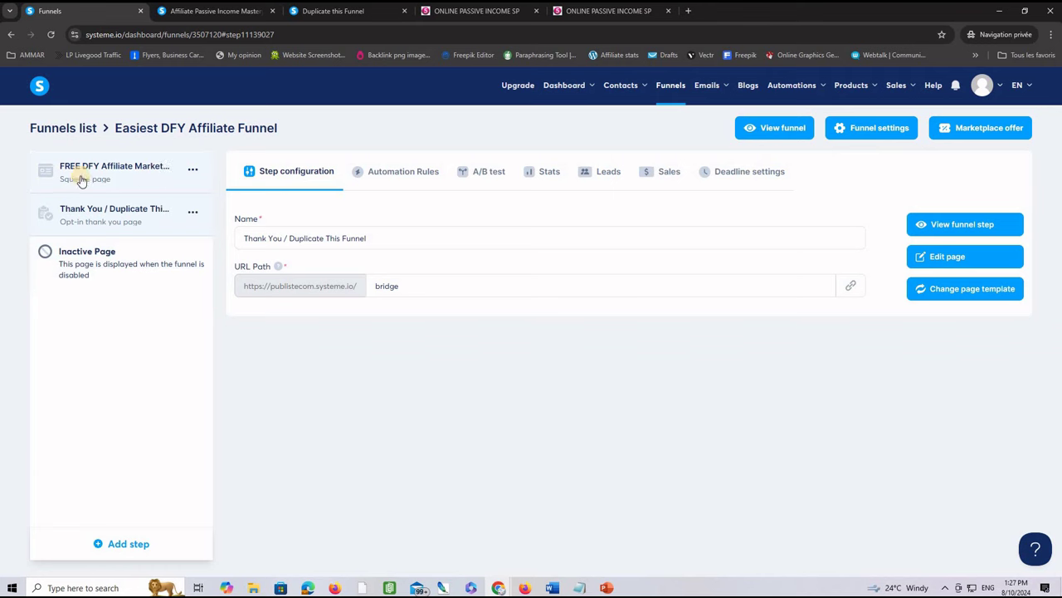
{"action": "left_click", "coordinate": [96, 175]}
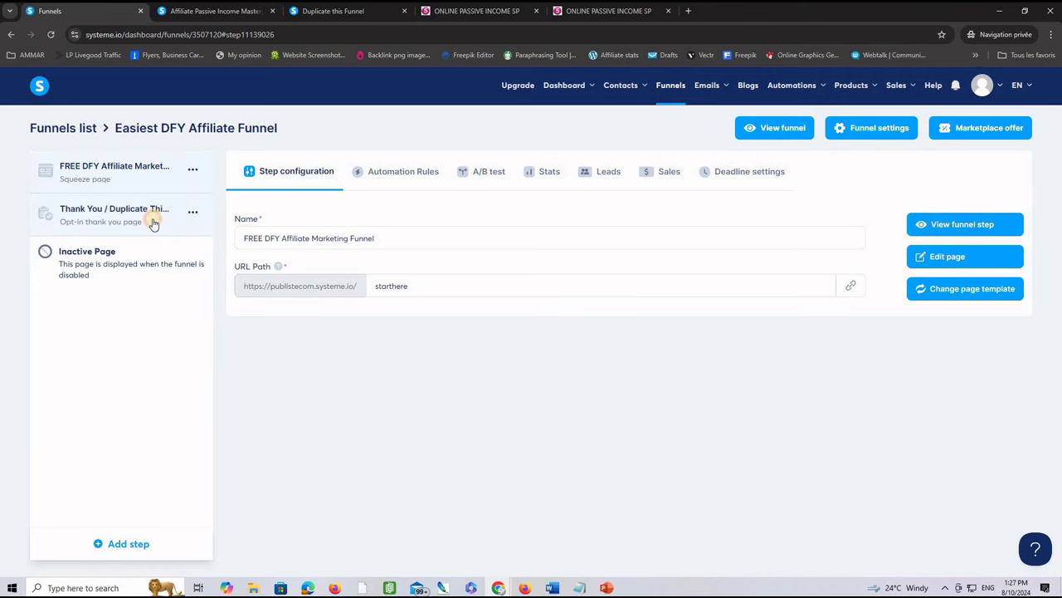
{"action": "left_click", "coordinate": [153, 222]}
{"action": "left_click", "coordinate": [130, 173]}
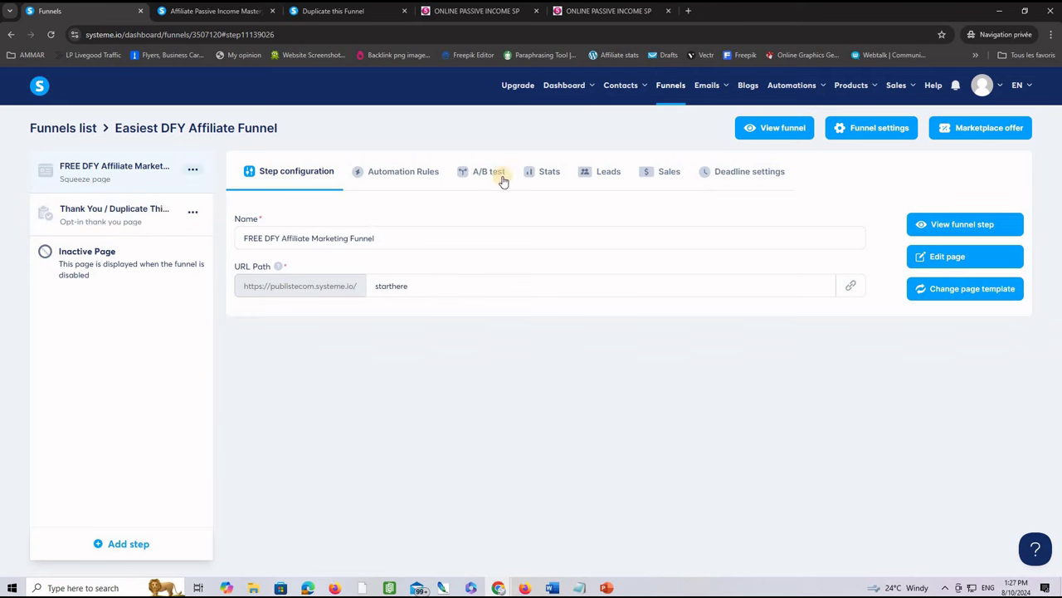
{"action": "left_click", "coordinate": [938, 226]}
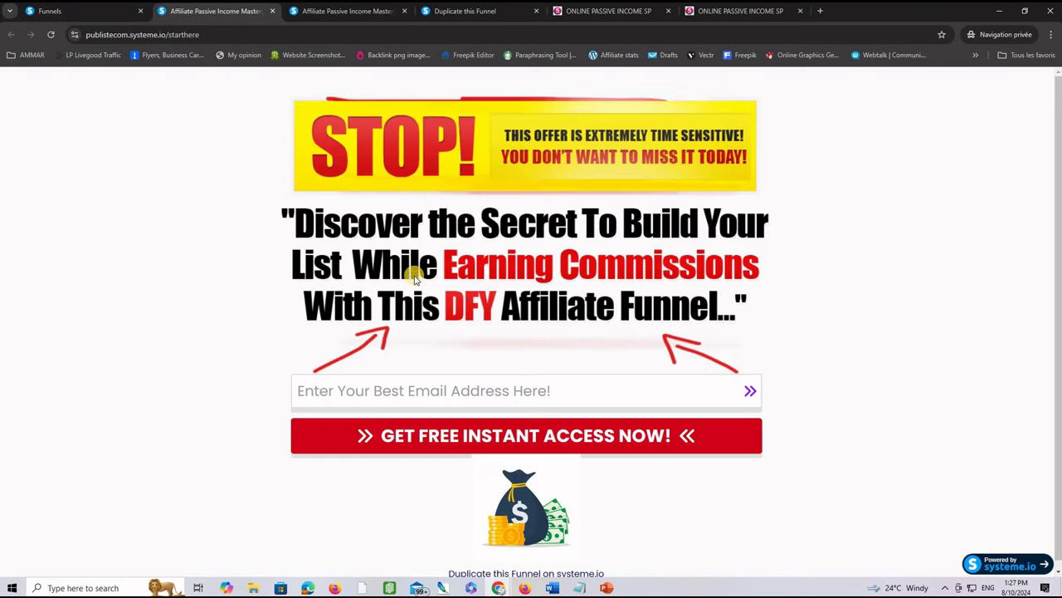
{"action": "left_click", "coordinate": [83, 11]}
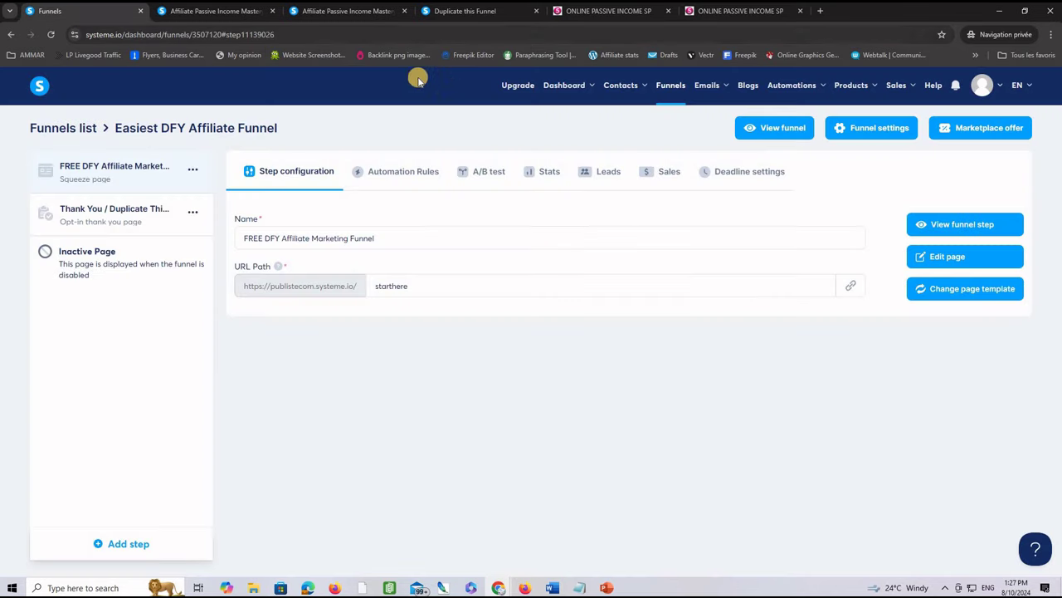
Preview the Thank You / Duplicate This Funnel step's live page, then return to its settings.
{"action": "left_click", "coordinate": [100, 216]}
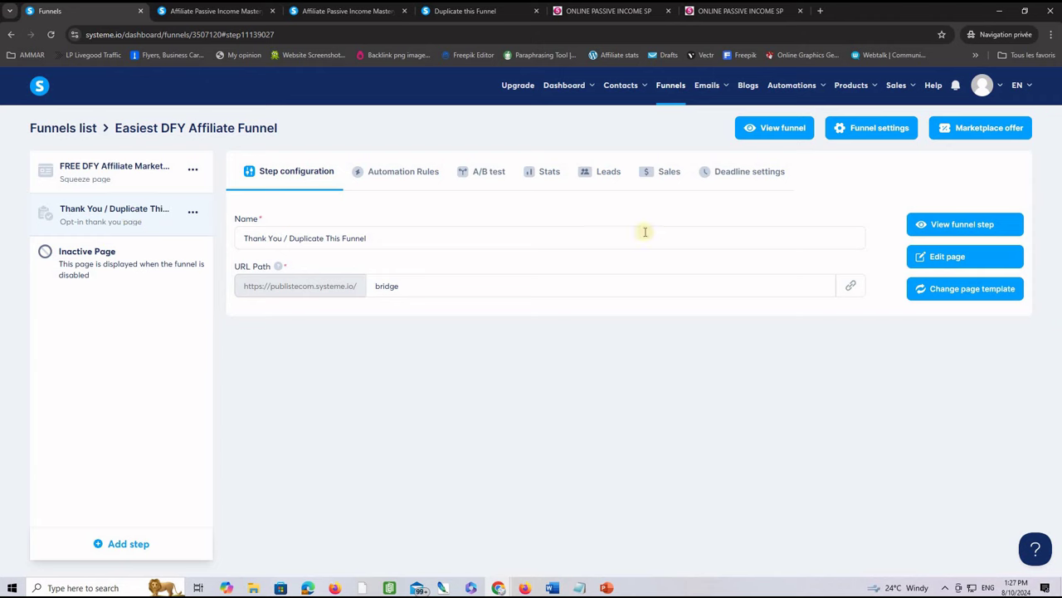
{"action": "left_click", "coordinate": [969, 225]}
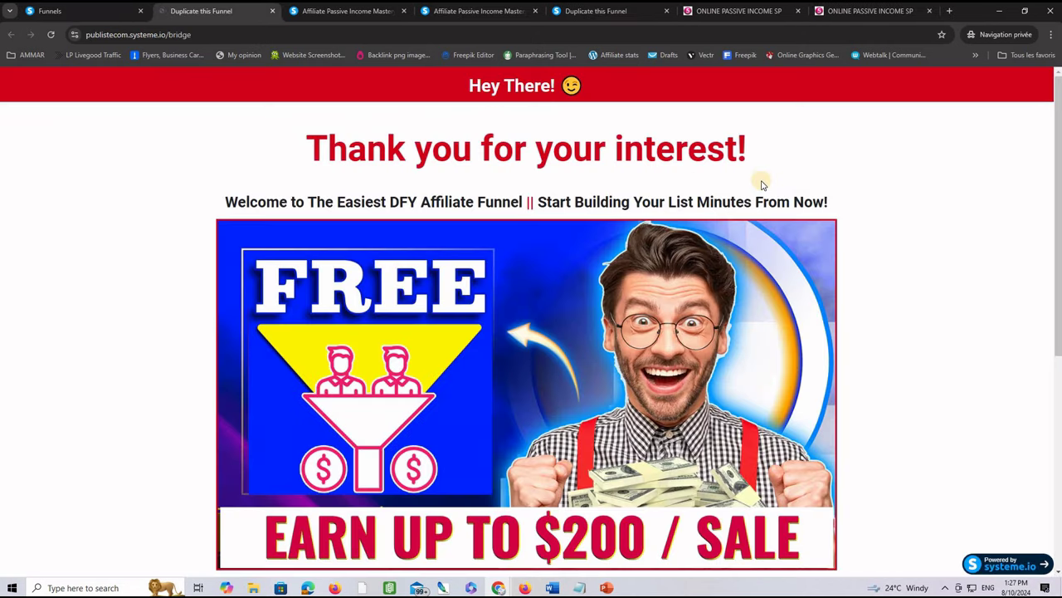
{"action": "left_click", "coordinate": [50, 10]}
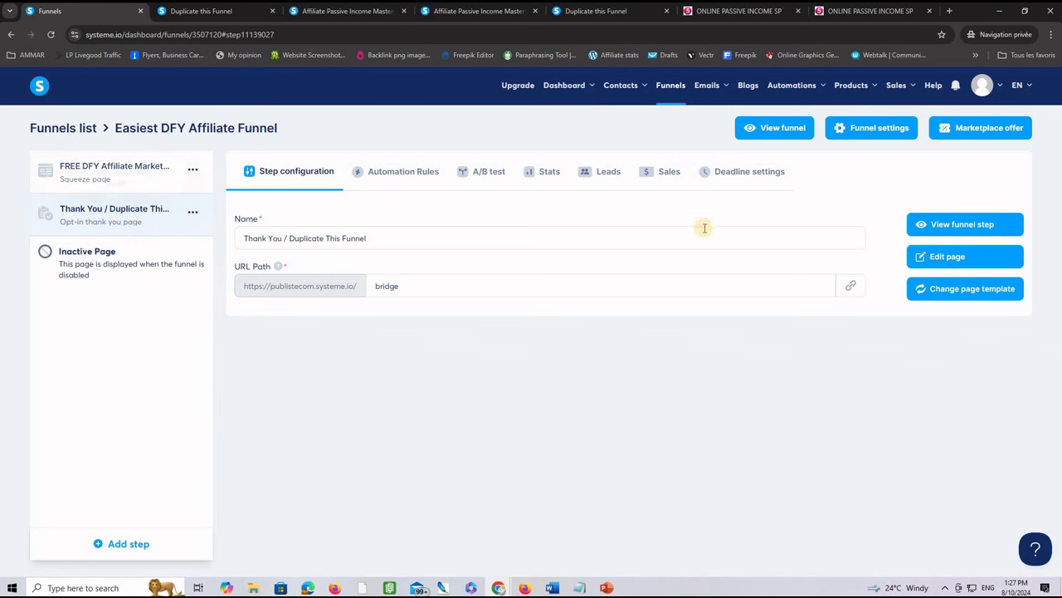
{"action": "left_click", "coordinate": [953, 258]}
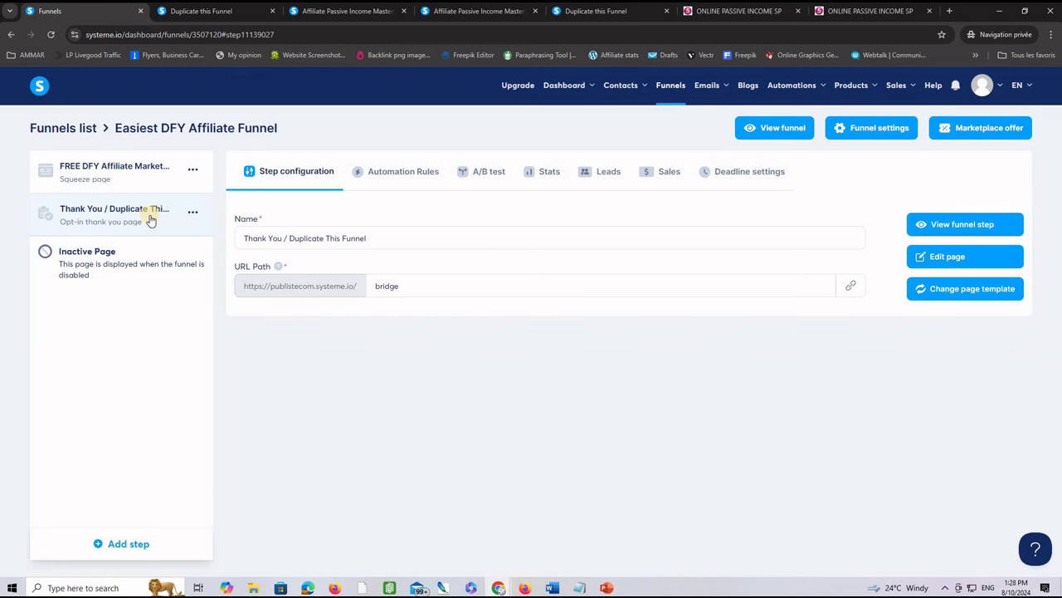
Open the thank-you page in the editor and show the Starter Kit button's link settings.
{"action": "left_click", "coordinate": [947, 256]}
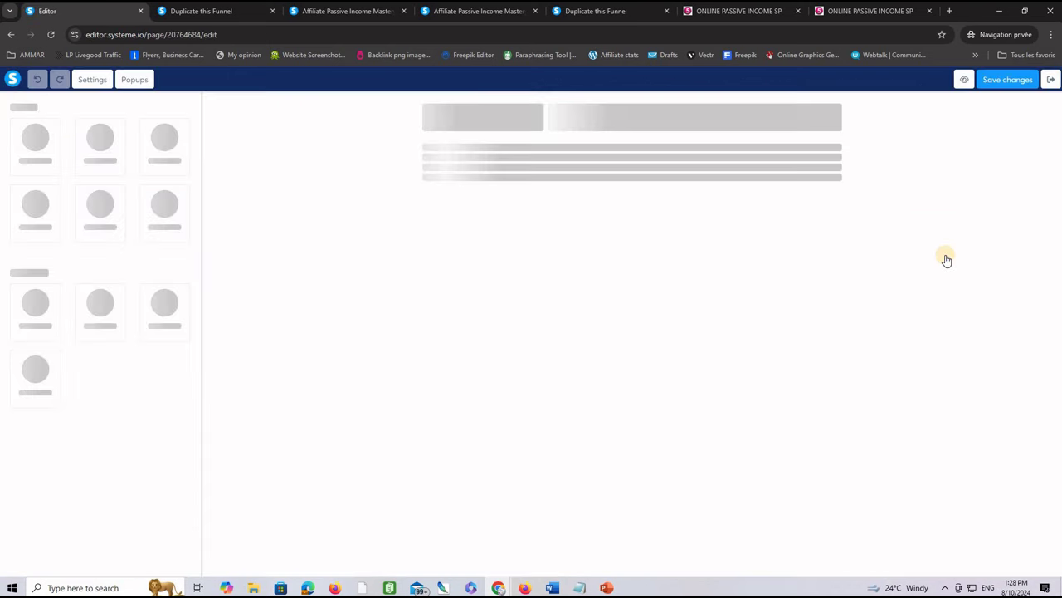
{"action": "scroll", "coordinate": [948, 276], "scroll_direction": "down", "scroll_amount": 5}
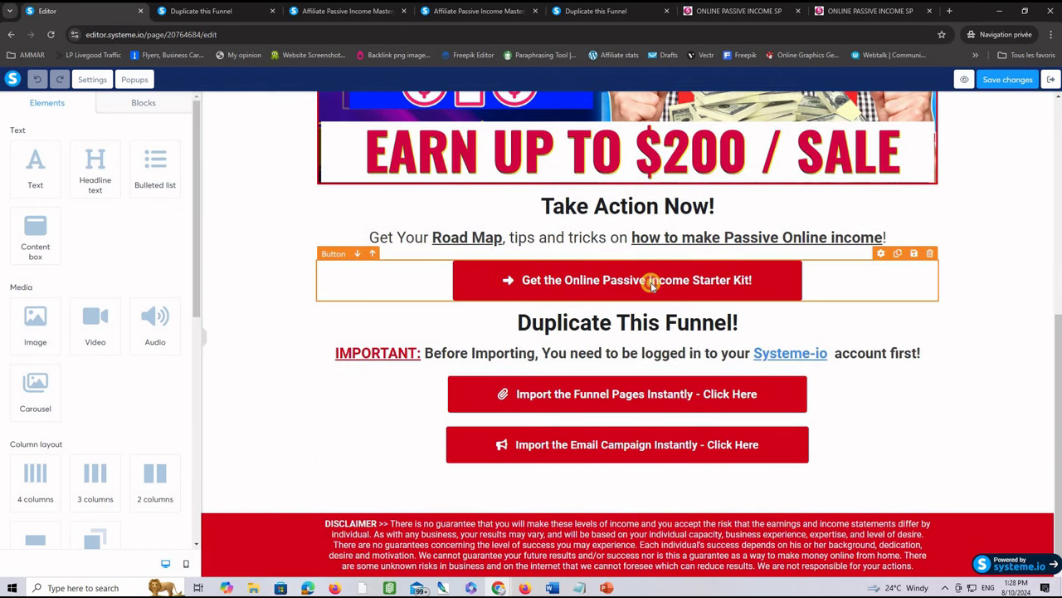
{"action": "left_click", "coordinate": [651, 283]}
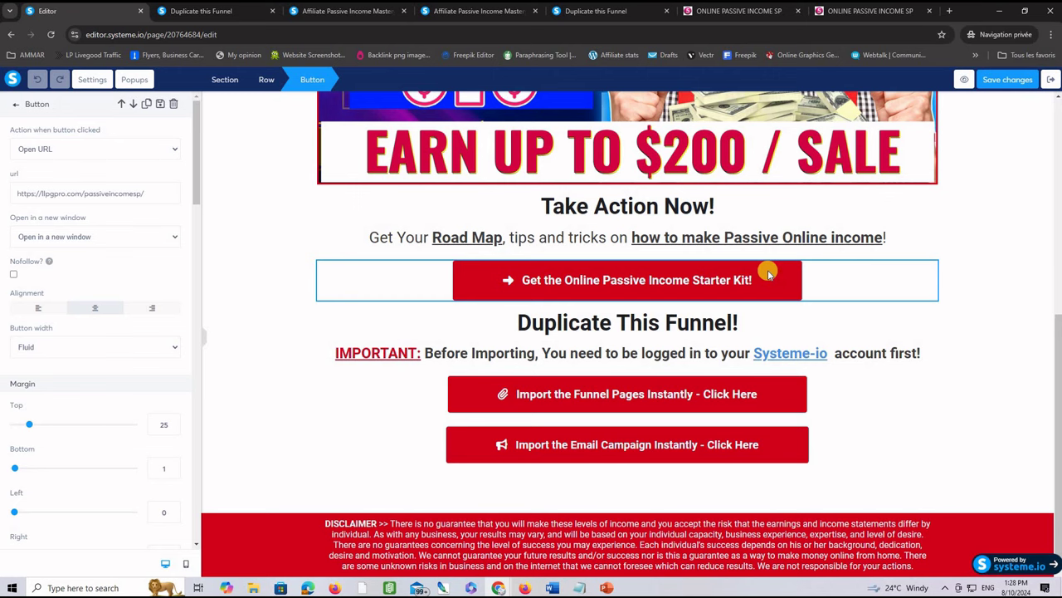
{"action": "key", "text": "Escape"}
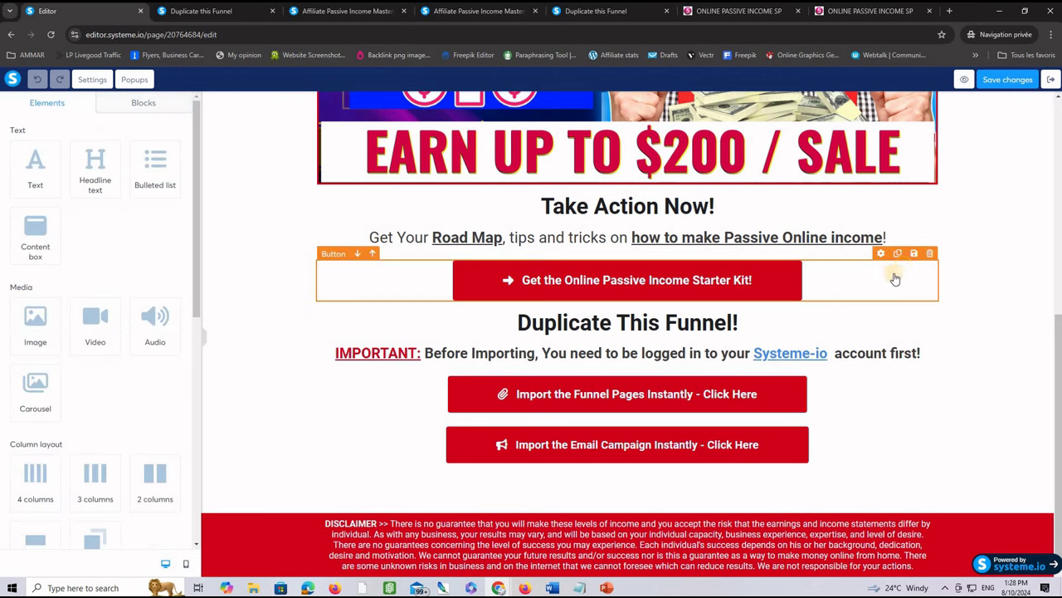
{"action": "left_click", "coordinate": [881, 254]}
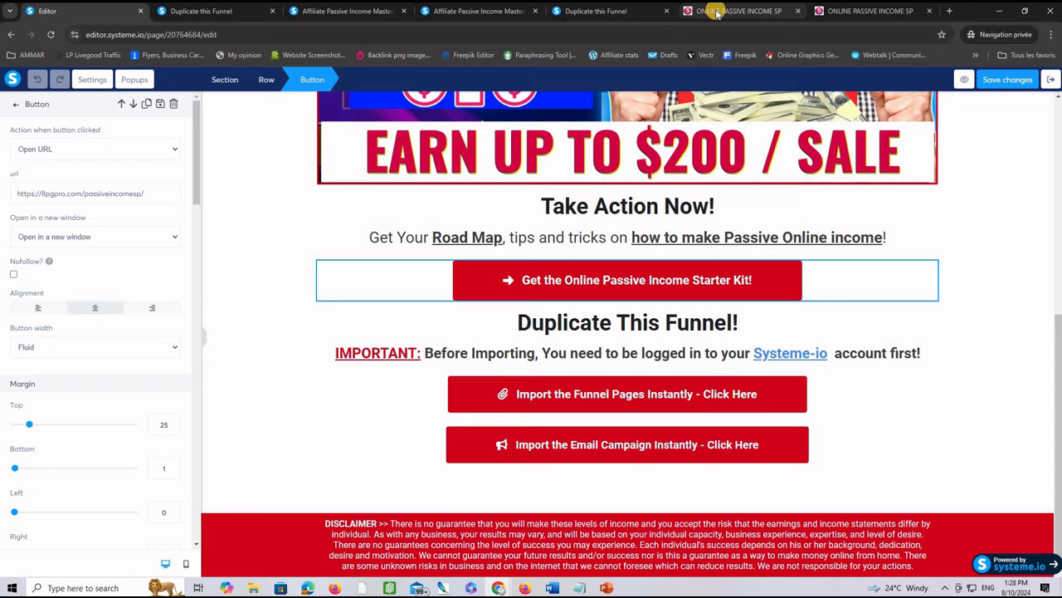
{"action": "left_click", "coordinate": [715, 10]}
Open the OPISK JV Affiliates page from the sales page footer.
{"action": "scroll", "coordinate": [840, 269], "scroll_direction": "up", "scroll_amount": 4}
{"action": "scroll", "coordinate": [837, 278], "scroll_direction": "up", "scroll_amount": 5}
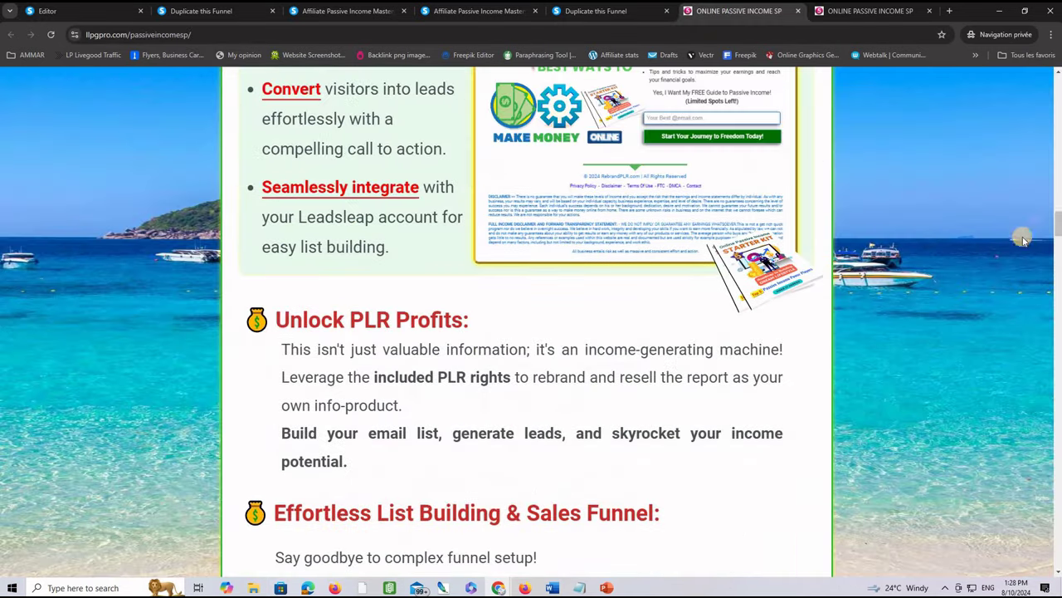
{"action": "left_click_drag", "start_coordinate": [1057, 223], "coordinate": [1036, 566]}
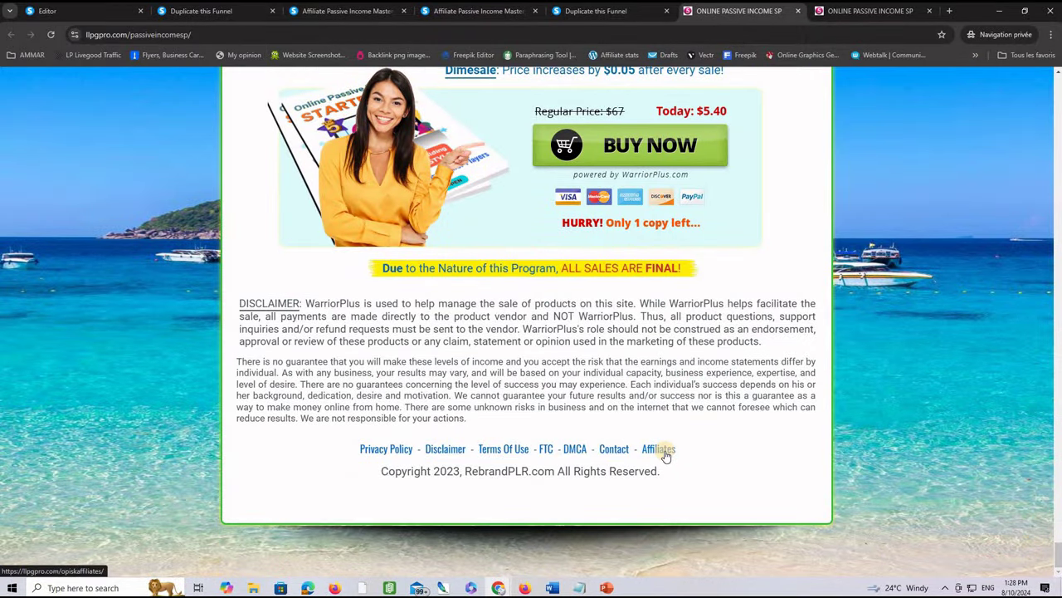
{"action": "left_click", "coordinate": [663, 452]}
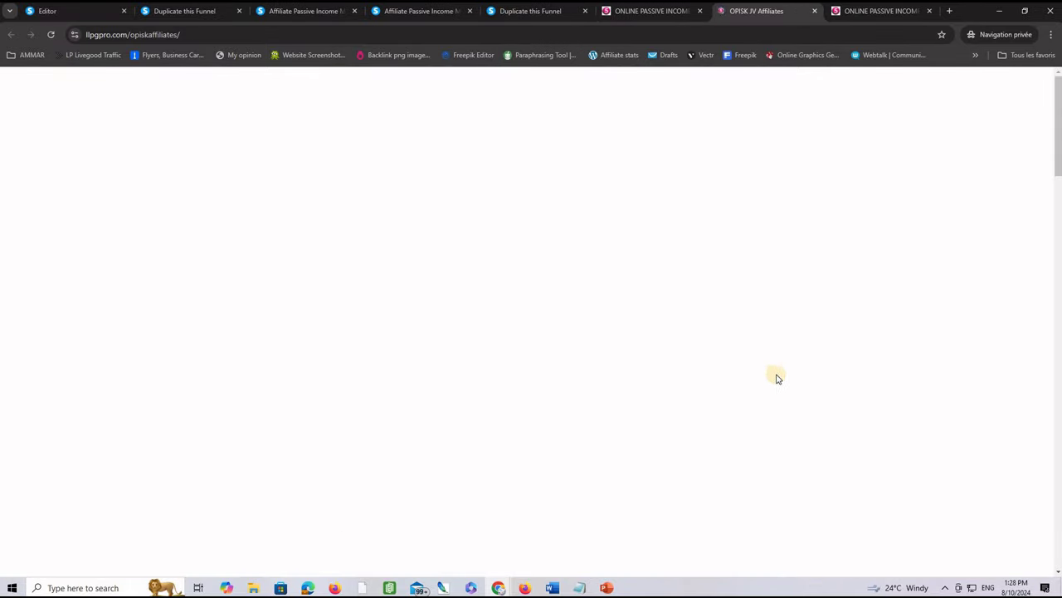
Request the affiliate link to reach the WarriorPlus DFY PLR+ Online Passive Income Starter Kit offer.
{"action": "scroll", "coordinate": [598, 360], "scroll_direction": "down", "scroll_amount": 5}
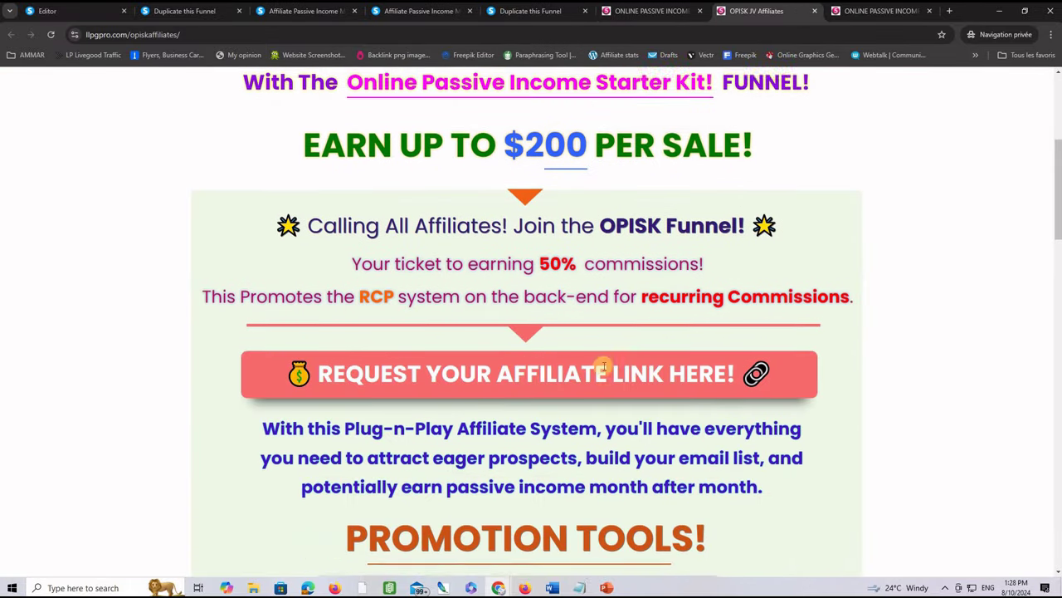
{"action": "scroll", "coordinate": [718, 332], "scroll_direction": "up", "scroll_amount": 4}
{"action": "scroll", "coordinate": [540, 299], "scroll_direction": "down", "scroll_amount": 4}
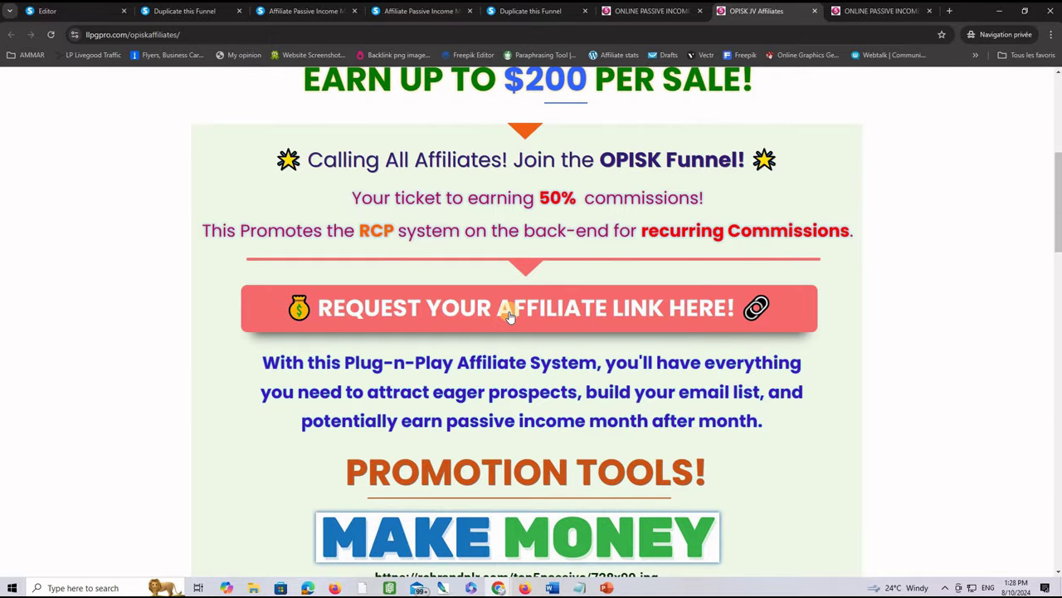
{"action": "left_click", "coordinate": [510, 314]}
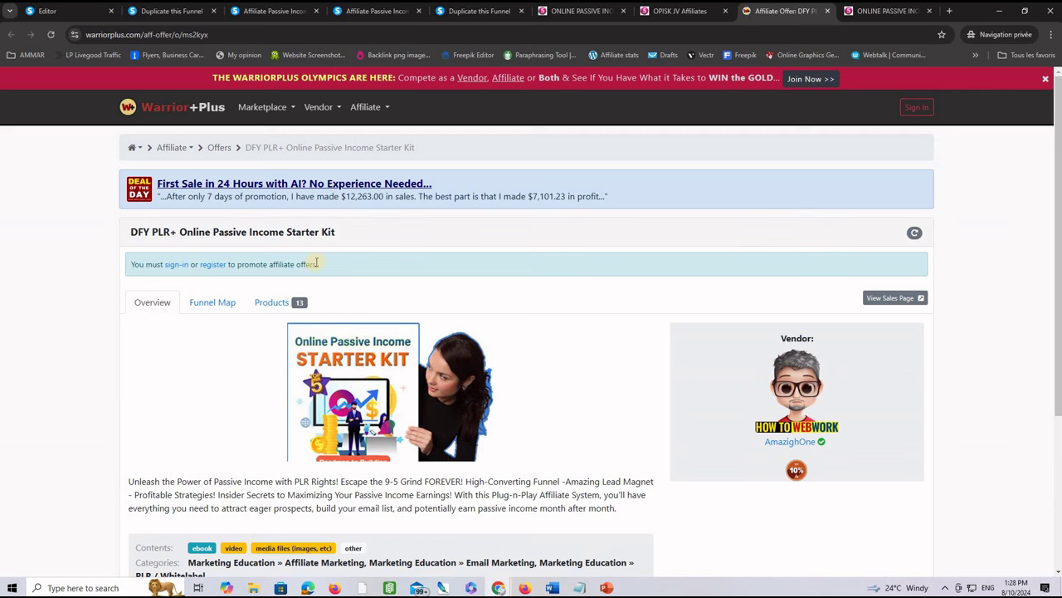
{"action": "left_click_drag", "start_coordinate": [316, 264], "coordinate": [255, 264]}
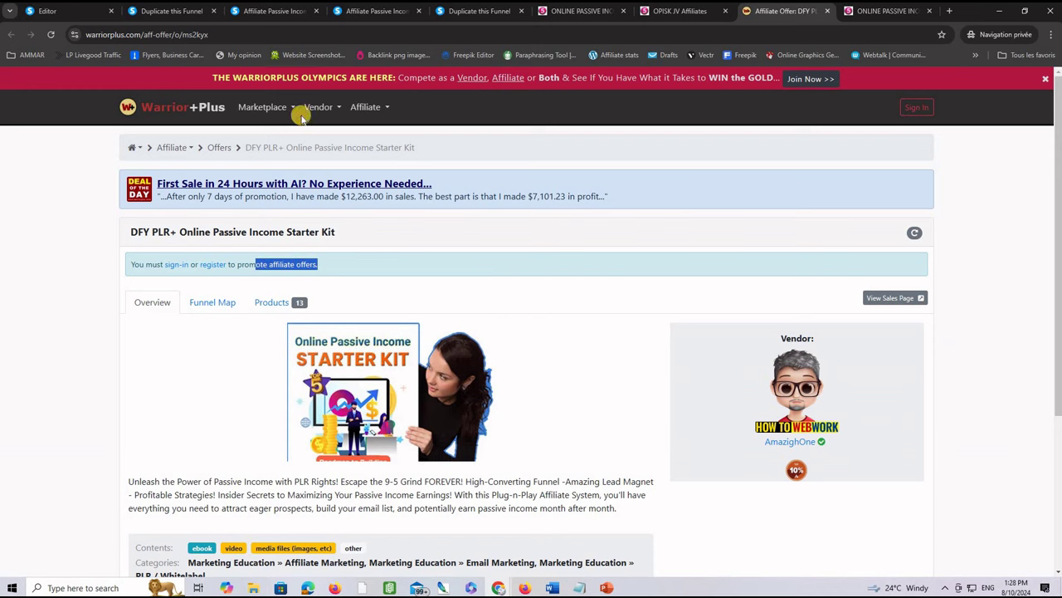
Select the Starter Kit button's link URL in the editor and save the thank-you page.
{"action": "left_click", "coordinate": [74, 11]}
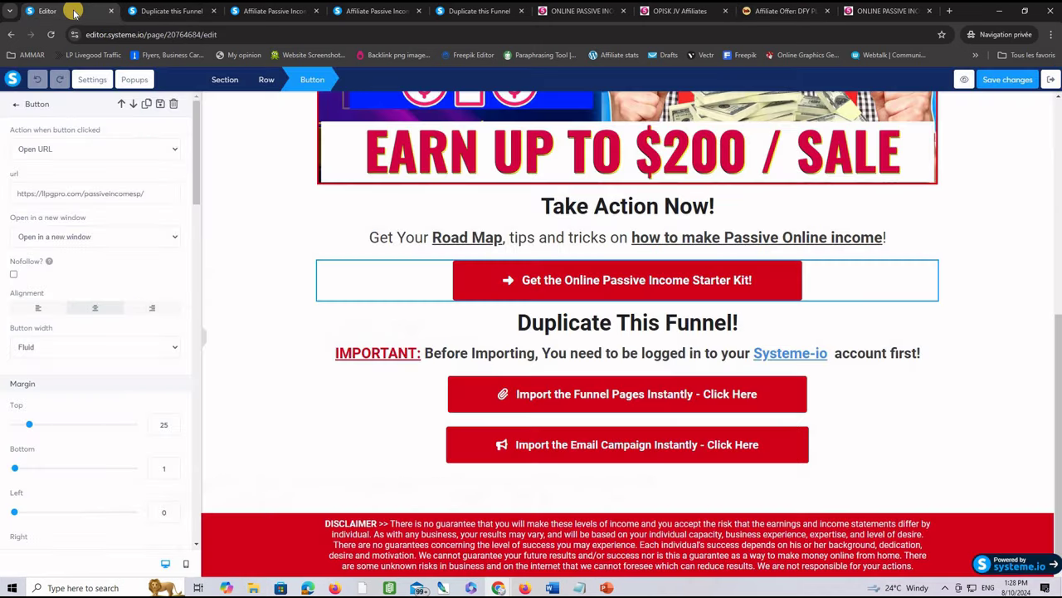
{"action": "left_click", "coordinate": [764, 276]}
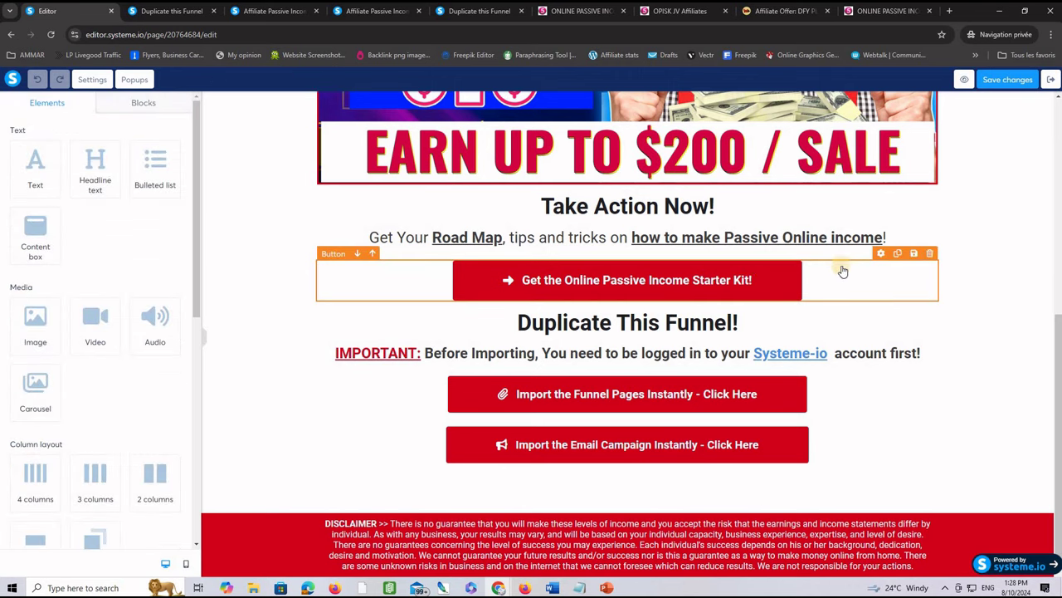
{"action": "left_click", "coordinate": [881, 254]}
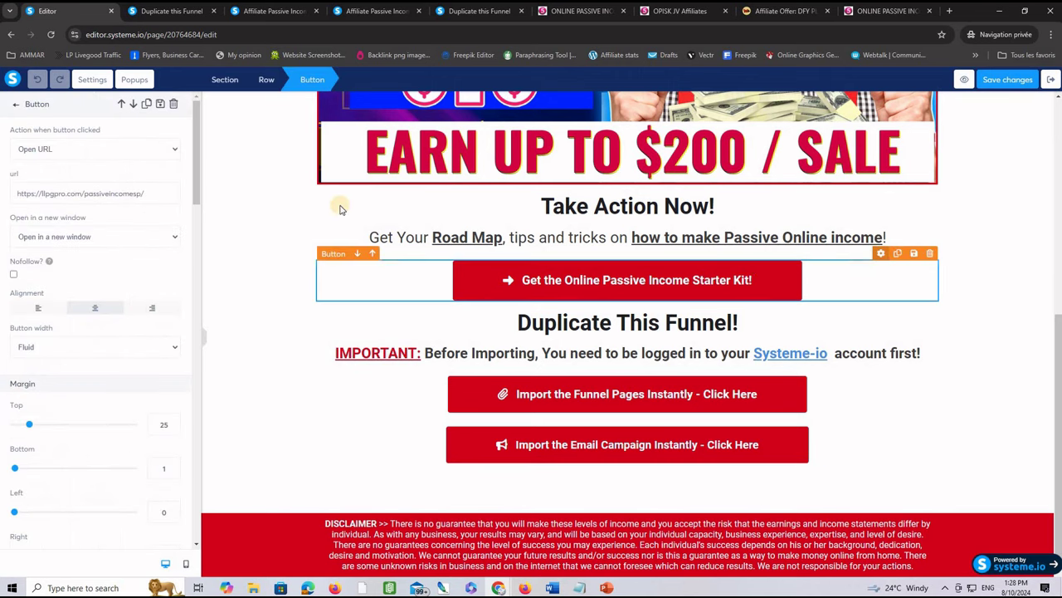
{"action": "left_click_drag", "start_coordinate": [144, 194], "coordinate": [18, 193]}
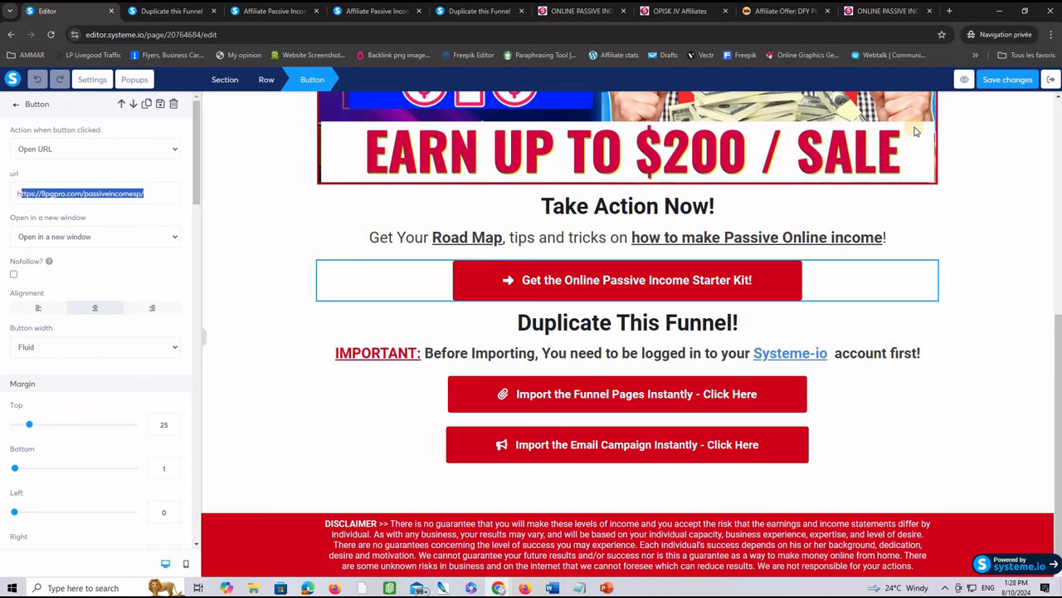
{"action": "left_click", "coordinate": [1013, 80]}
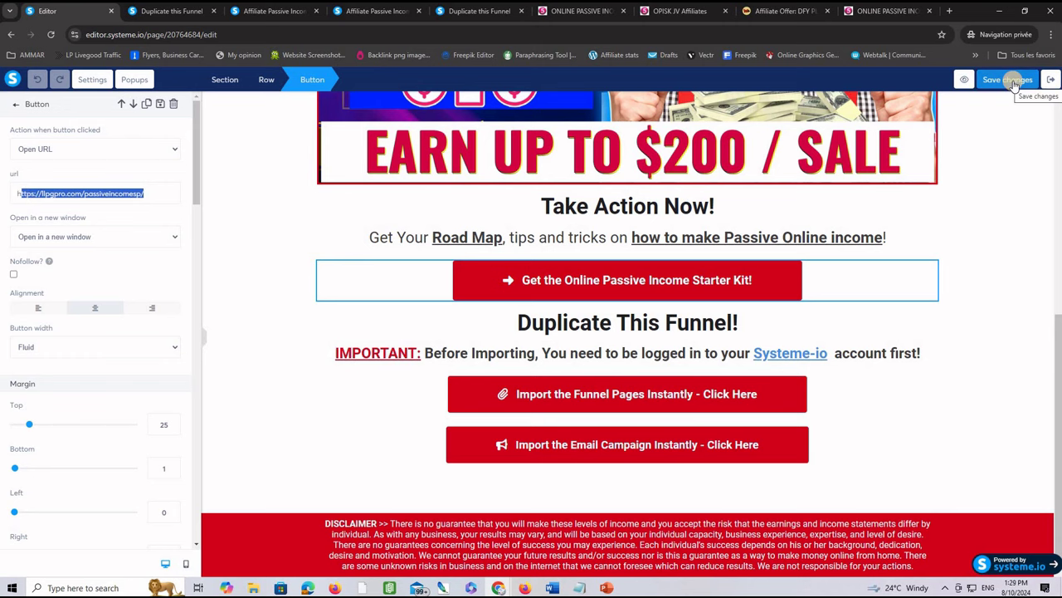
{"action": "left_click", "coordinate": [760, 11]}
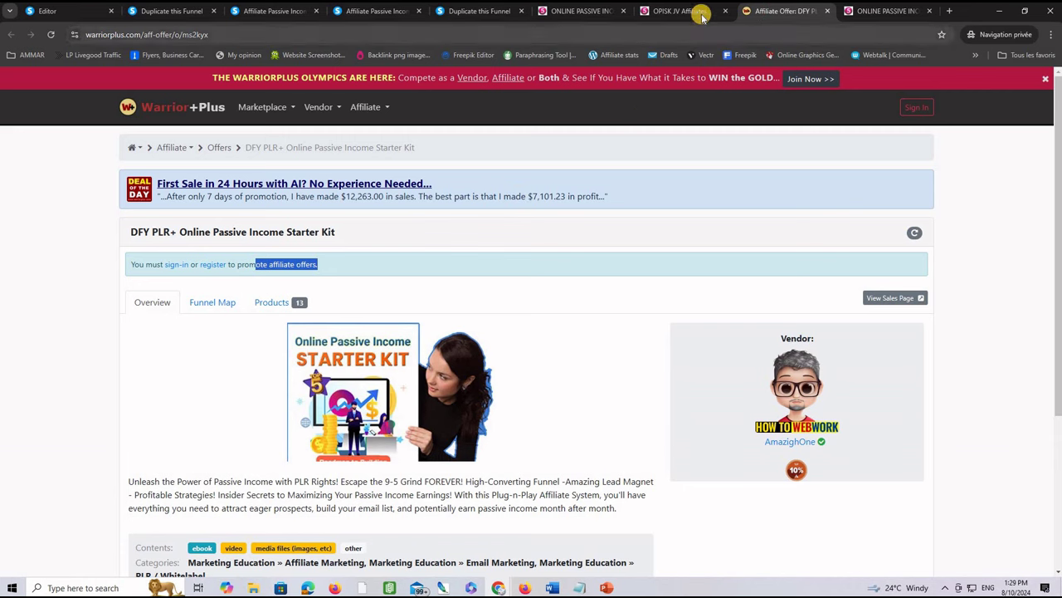
Compare the OPISK JV Affiliates, sales page and WarriorPlus offer tabs.
{"action": "left_click", "coordinate": [676, 11]}
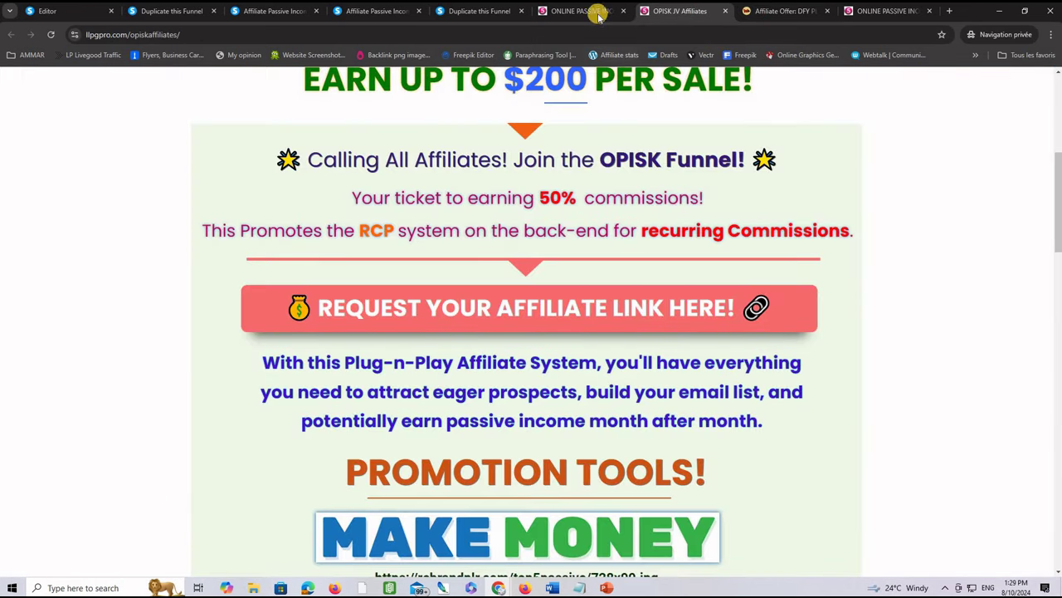
{"action": "left_click", "coordinate": [599, 17]}
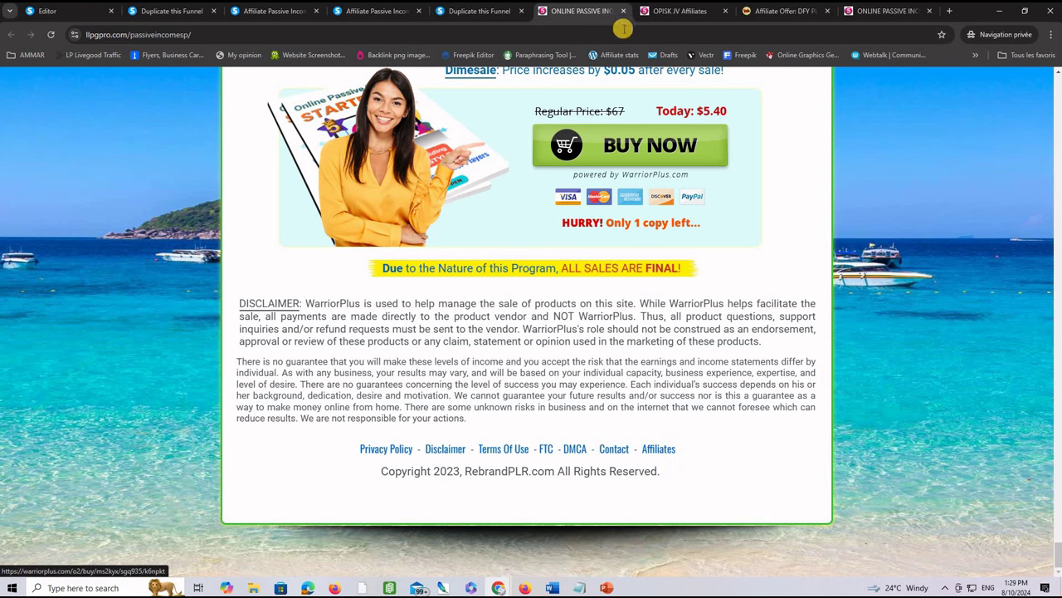
{"action": "left_click", "coordinate": [674, 17]}
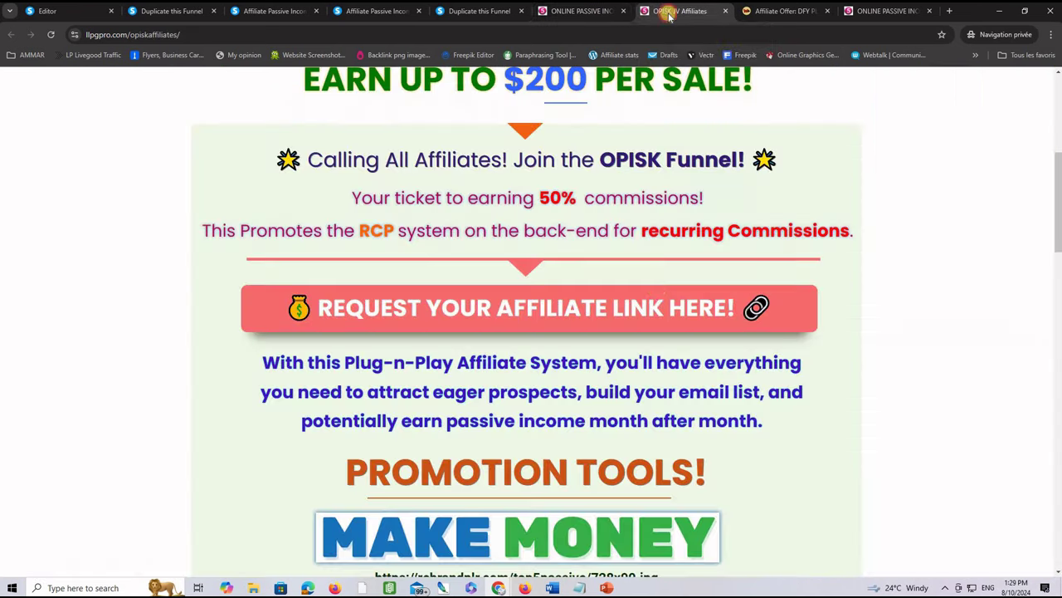
{"action": "scroll", "coordinate": [735, 391], "scroll_direction": "down", "scroll_amount": 2}
{"action": "scroll", "coordinate": [736, 391], "scroll_direction": "up", "scroll_amount": 3}
{"action": "scroll", "coordinate": [742, 396], "scroll_direction": "down", "scroll_amount": 1}
{"action": "left_click", "coordinate": [767, 14]}
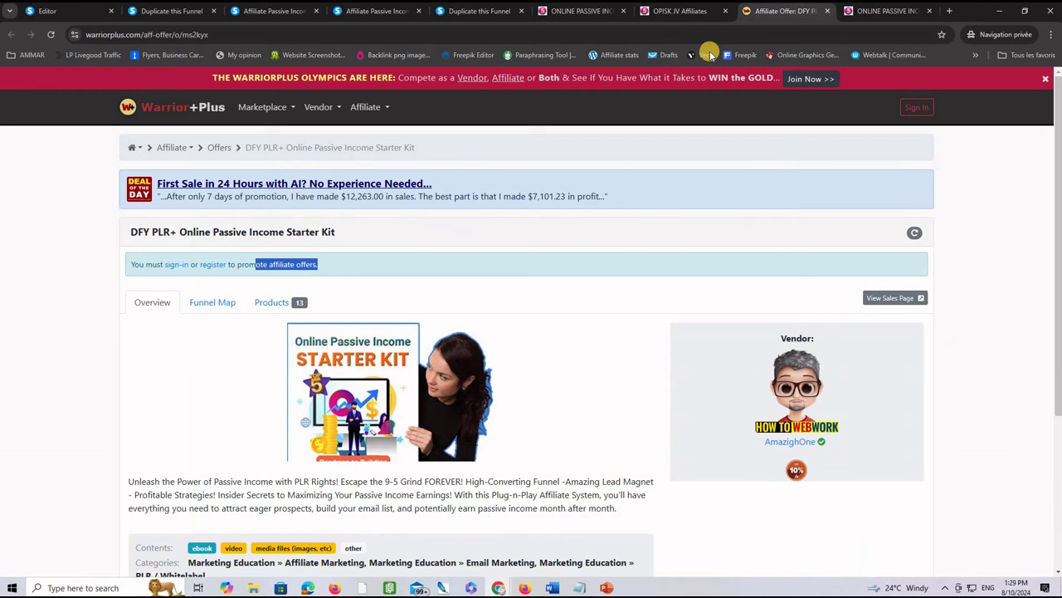
Scroll through the OPISK Promotion Tools banners, then return to the systeme.io page editor.
{"action": "left_click", "coordinate": [677, 11]}
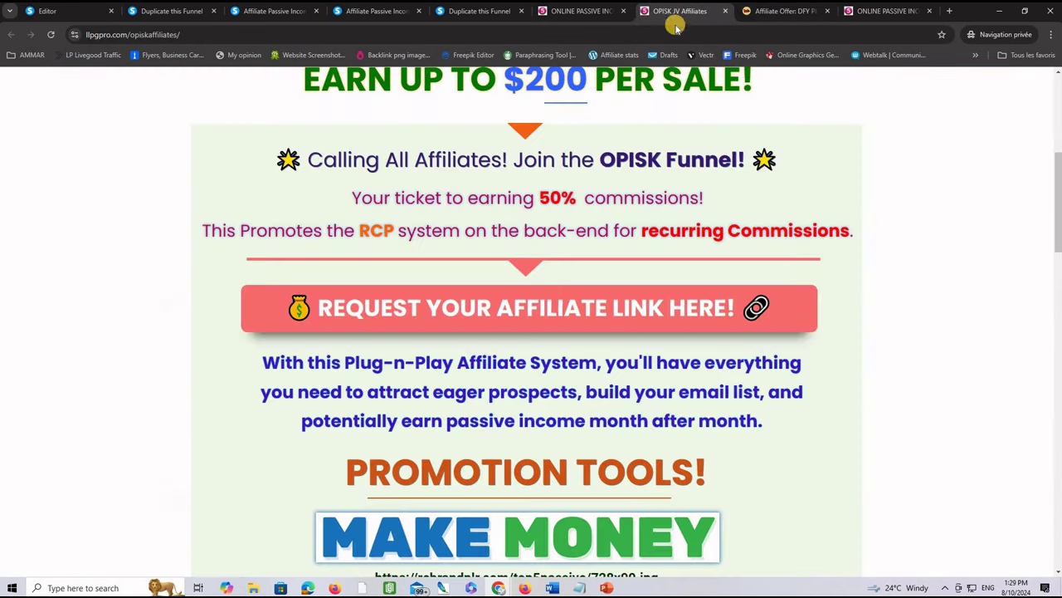
{"action": "scroll", "coordinate": [754, 451], "scroll_direction": "down", "scroll_amount": 12}
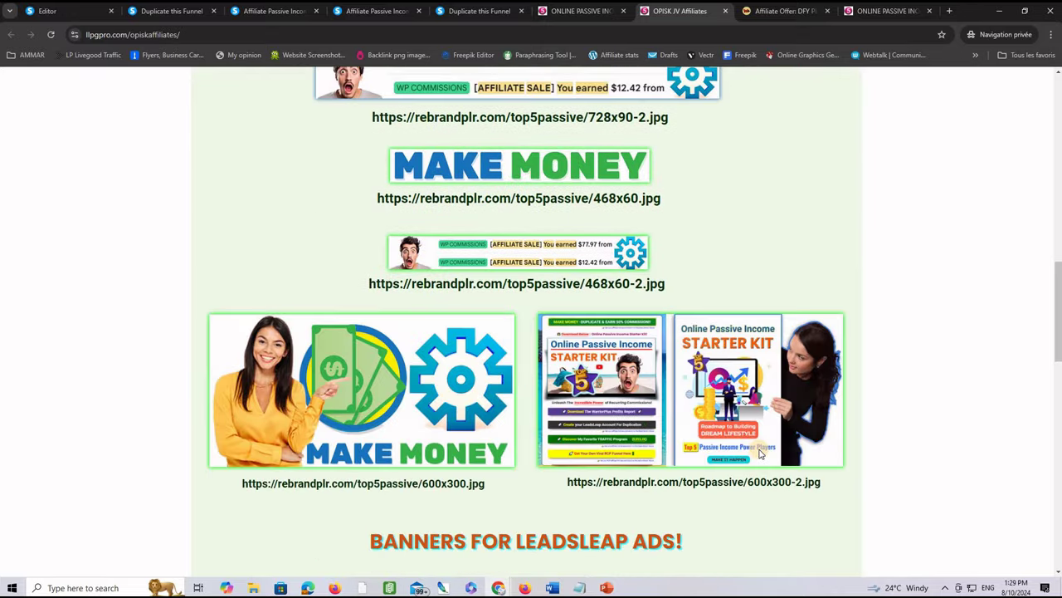
{"action": "scroll", "coordinate": [759, 452], "scroll_direction": "up", "scroll_amount": 3}
{"action": "scroll", "coordinate": [816, 420], "scroll_direction": "down", "scroll_amount": 7}
{"action": "scroll", "coordinate": [815, 420], "scroll_direction": "up", "scroll_amount": 7}
{"action": "scroll", "coordinate": [815, 420], "scroll_direction": "up", "scroll_amount": 4}
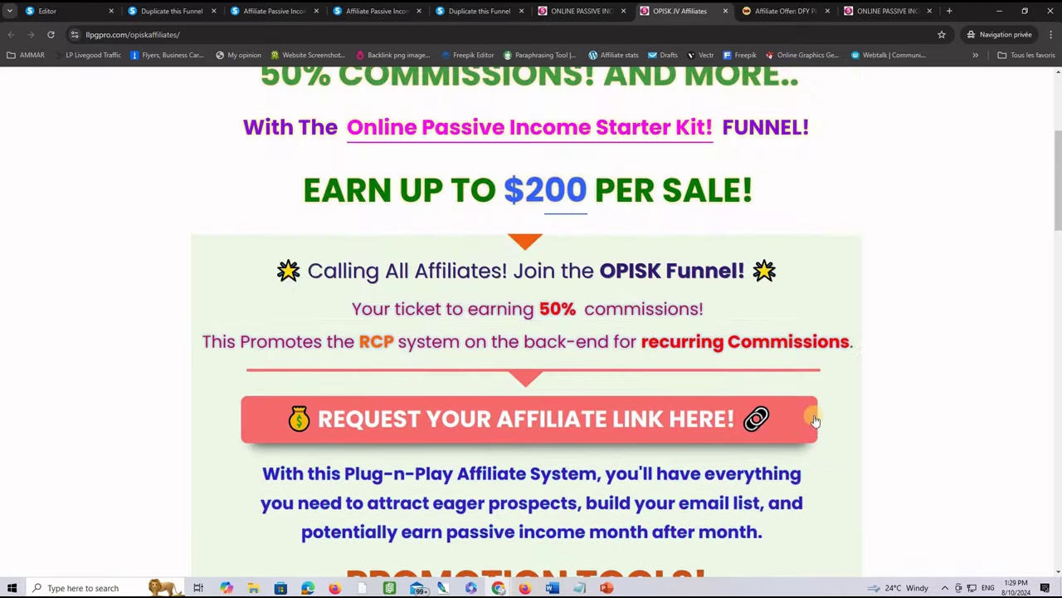
{"action": "left_click", "coordinate": [75, 11]}
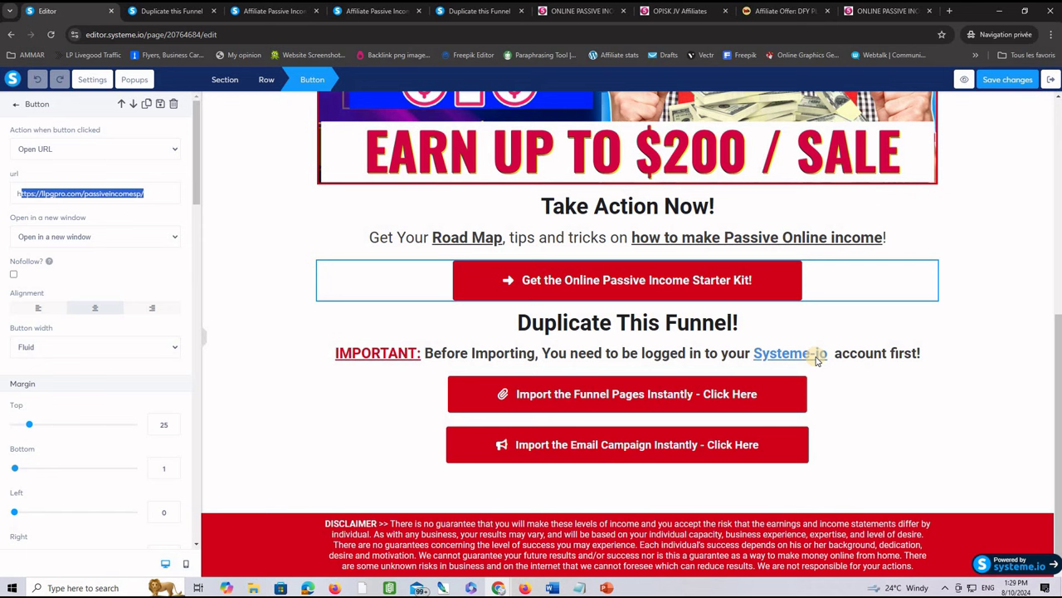
Copy the Promote Systeme.io referral link from the Affiliate dashboard, then go back to Funnels.
{"action": "left_click", "coordinate": [1051, 83]}
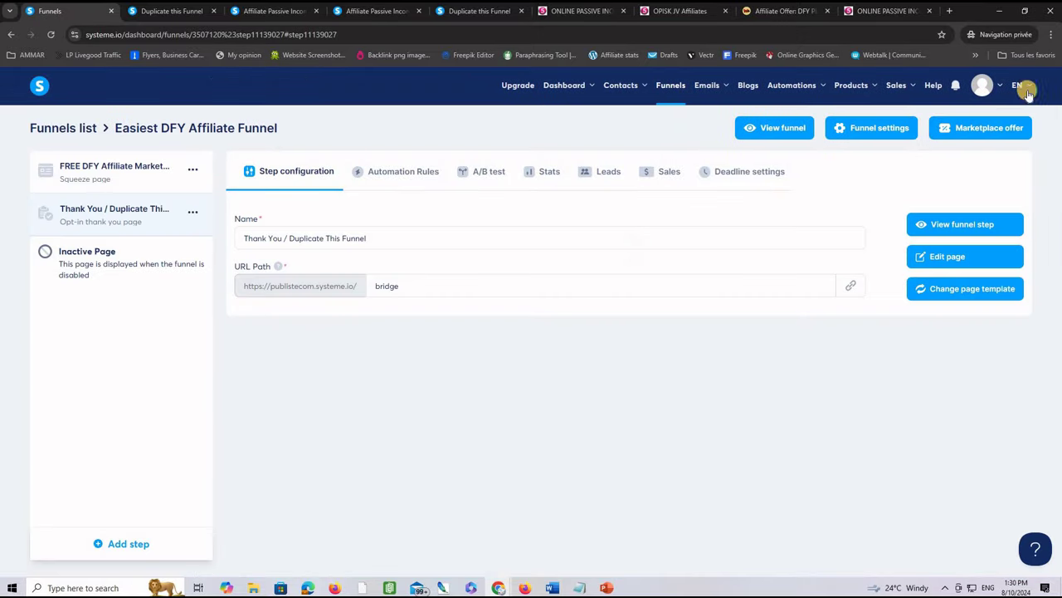
{"action": "mouse_move", "coordinate": [571, 88]}
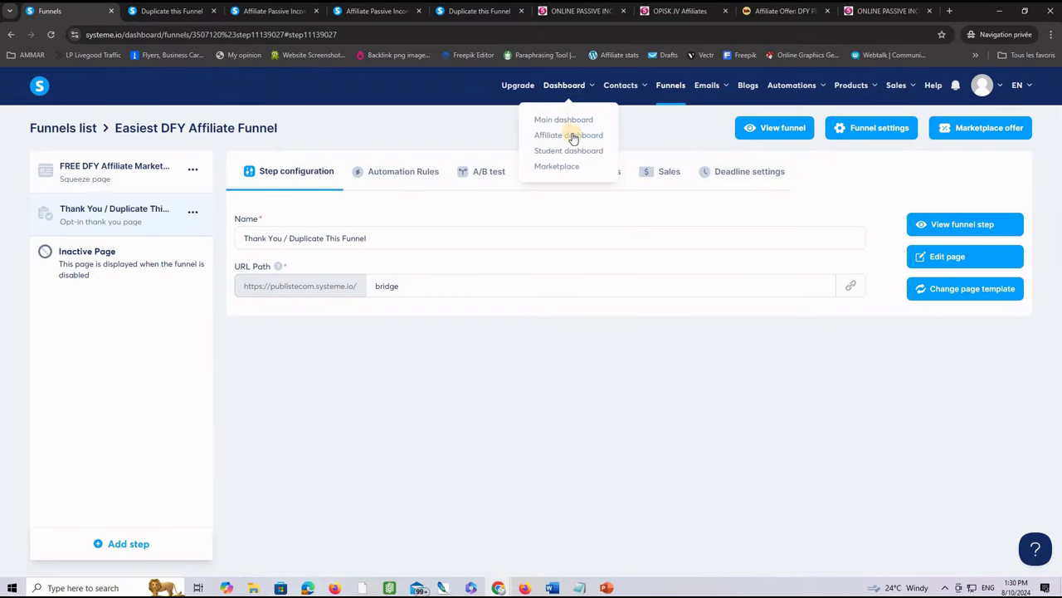
{"action": "left_click", "coordinate": [572, 136]}
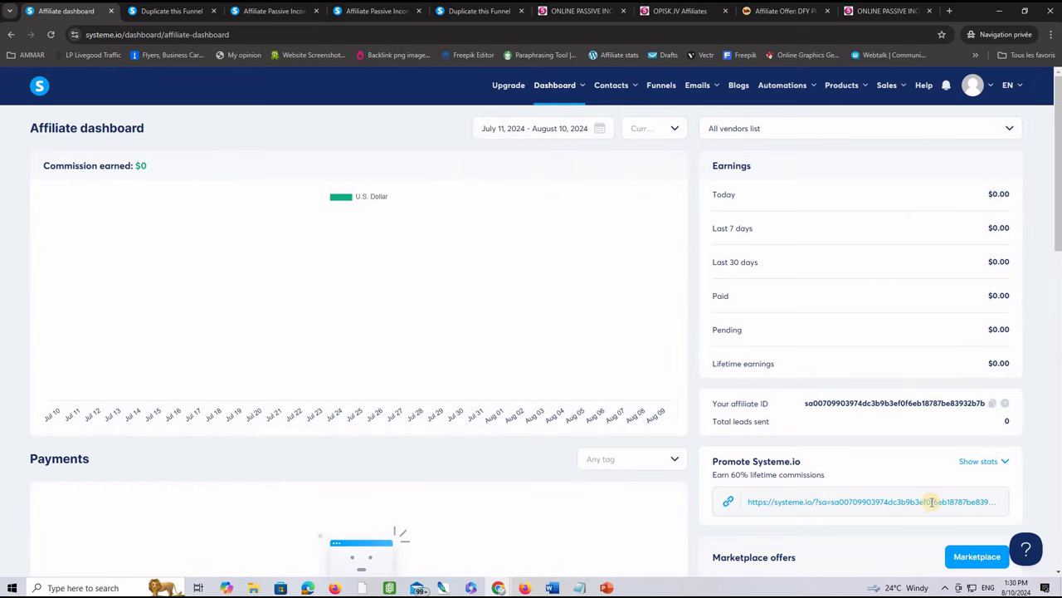
{"action": "left_click", "coordinate": [728, 504]}
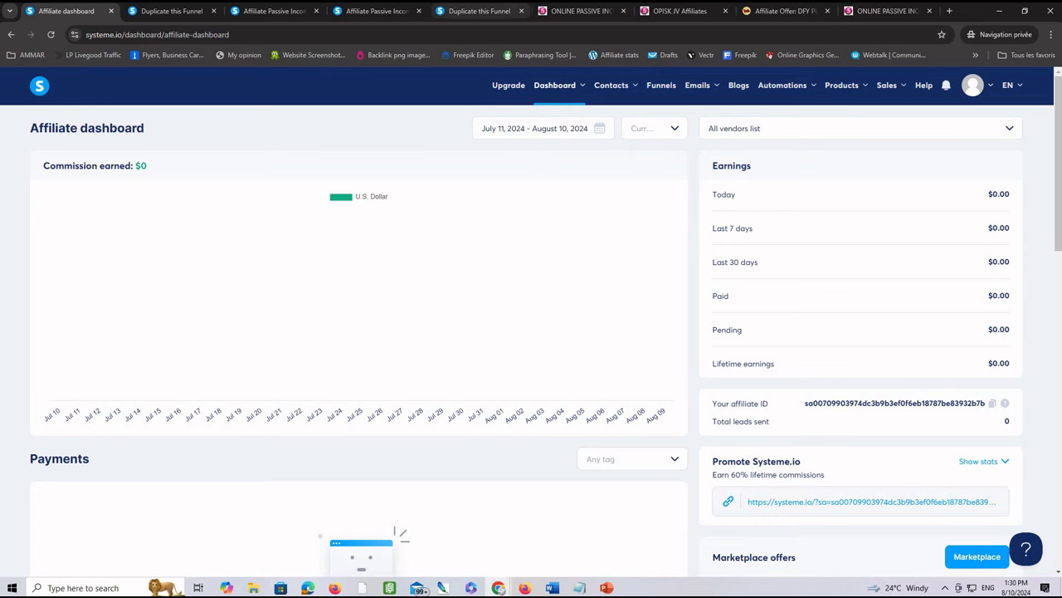
{"action": "left_click", "coordinate": [649, 85]}
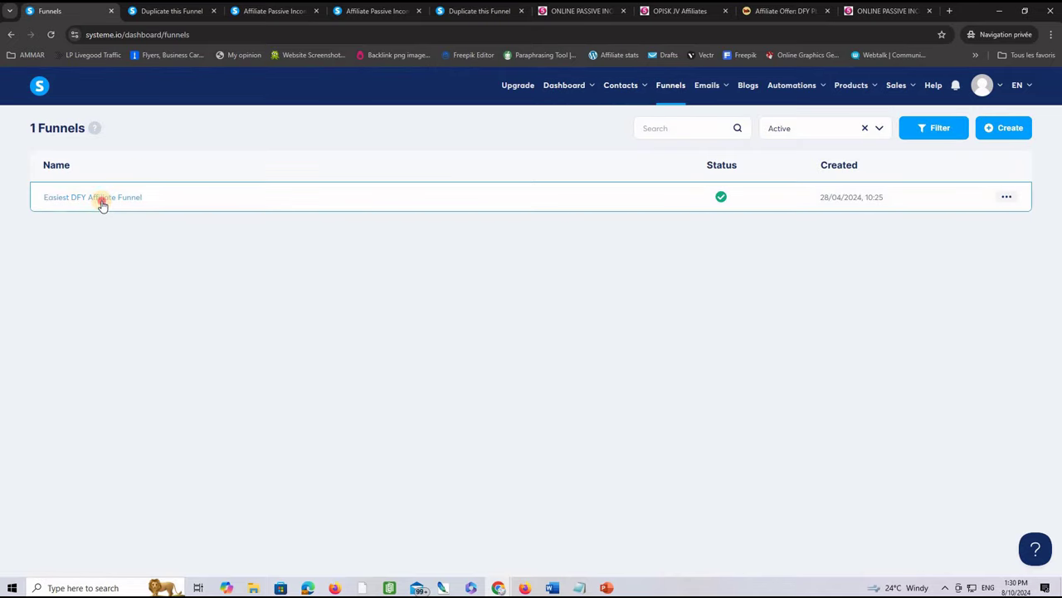
Open the Thank You page of the Easiest DFY Affiliate Funnel in the page editor.
{"action": "left_click", "coordinate": [103, 198]}
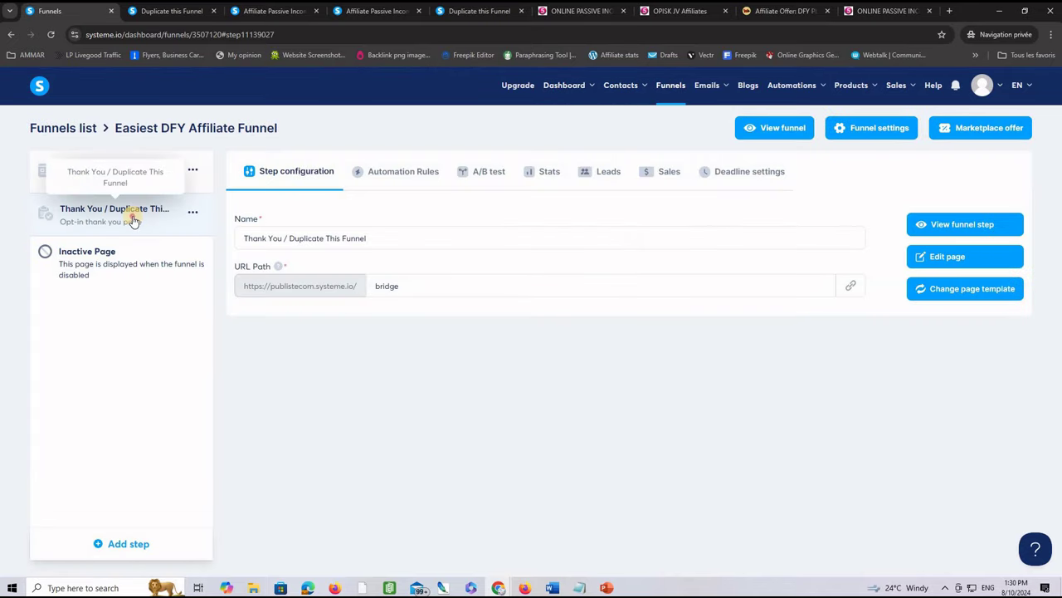
{"action": "left_click", "coordinate": [963, 262]}
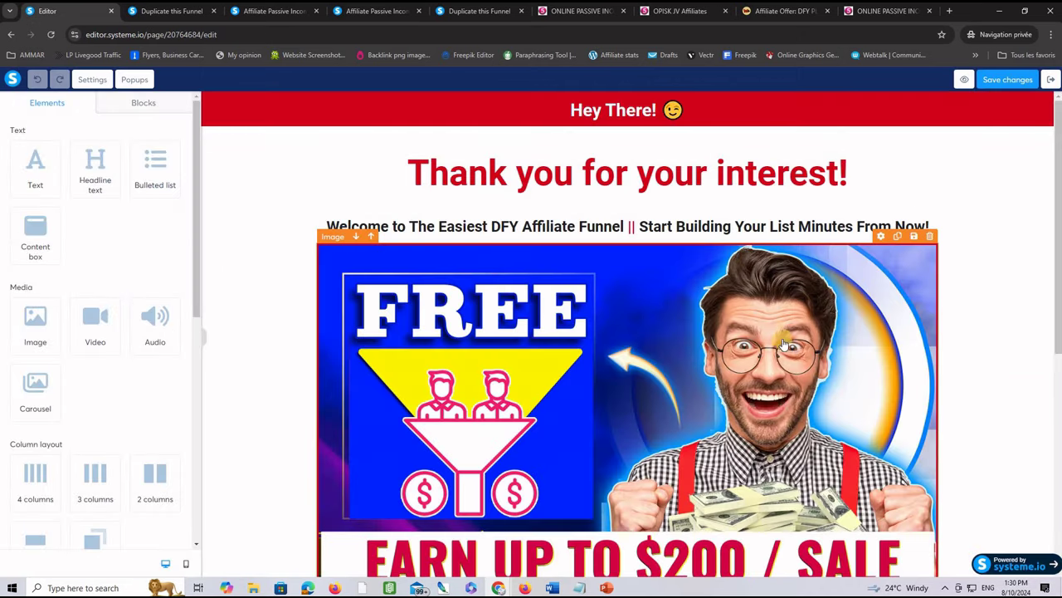
{"action": "scroll", "coordinate": [775, 348], "scroll_direction": "down", "scroll_amount": 5}
Point the Systeme-io link in the IMPORTANT notice to the affiliate URL, then exit.
{"action": "left_click", "coordinate": [820, 357]}
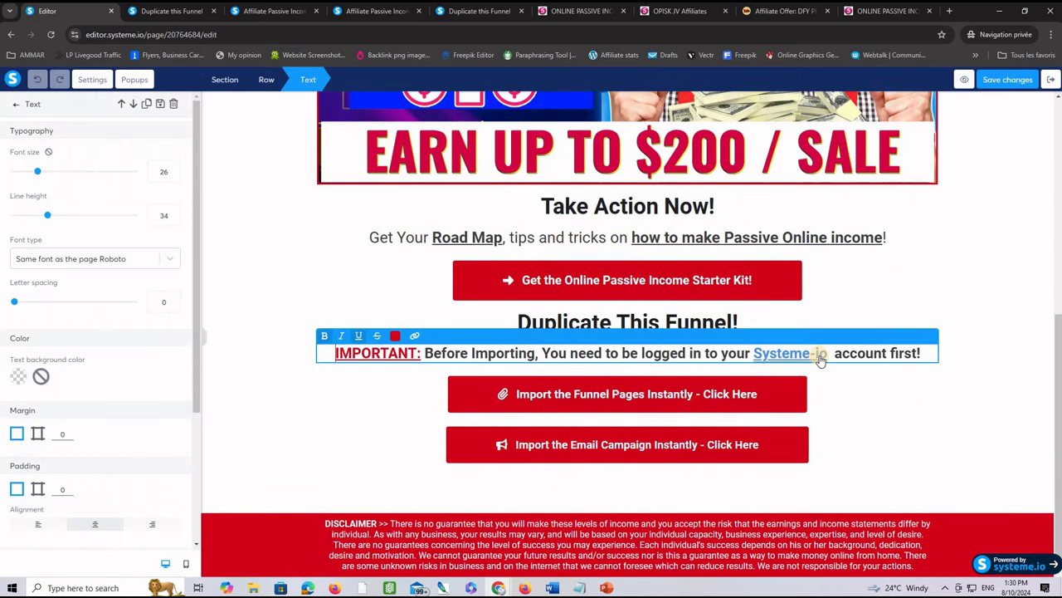
{"action": "left_click_drag", "start_coordinate": [815, 356], "coordinate": [754, 355]}
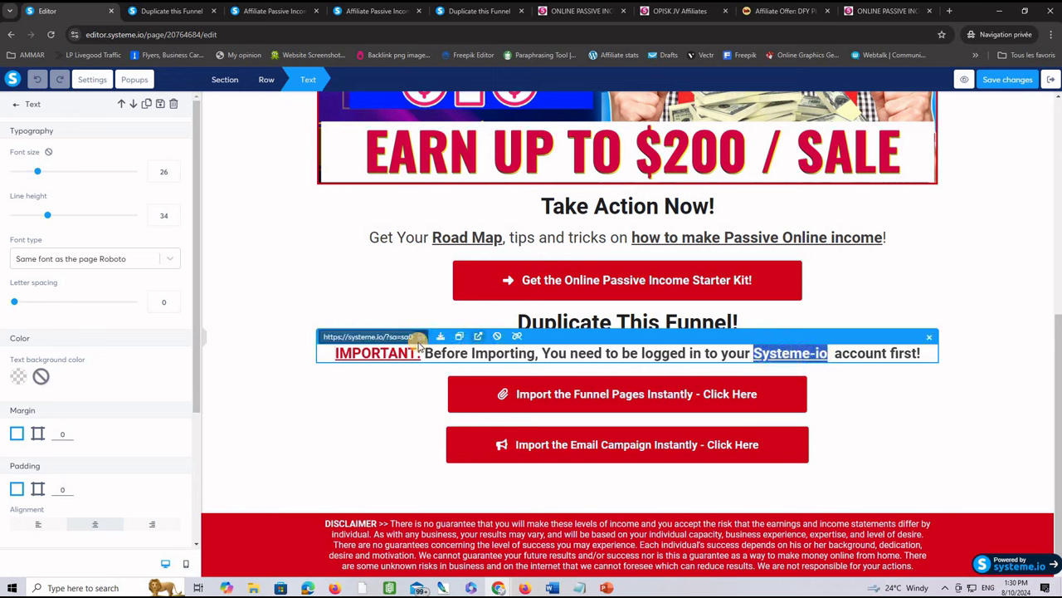
{"action": "left_click_drag", "start_coordinate": [322, 336], "coordinate": [423, 338]}
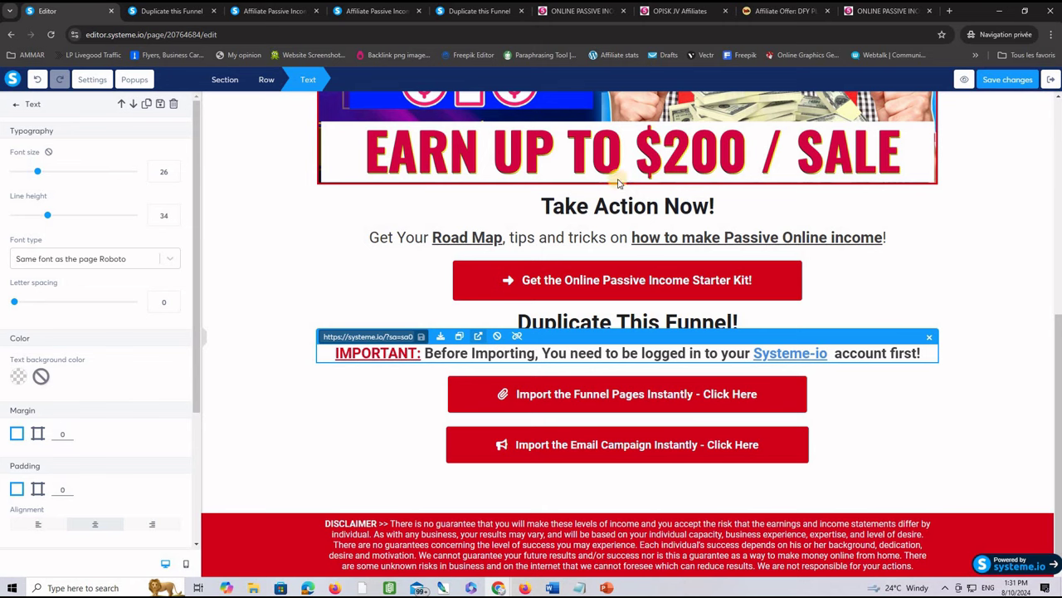
{"action": "left_click", "coordinate": [1047, 85]}
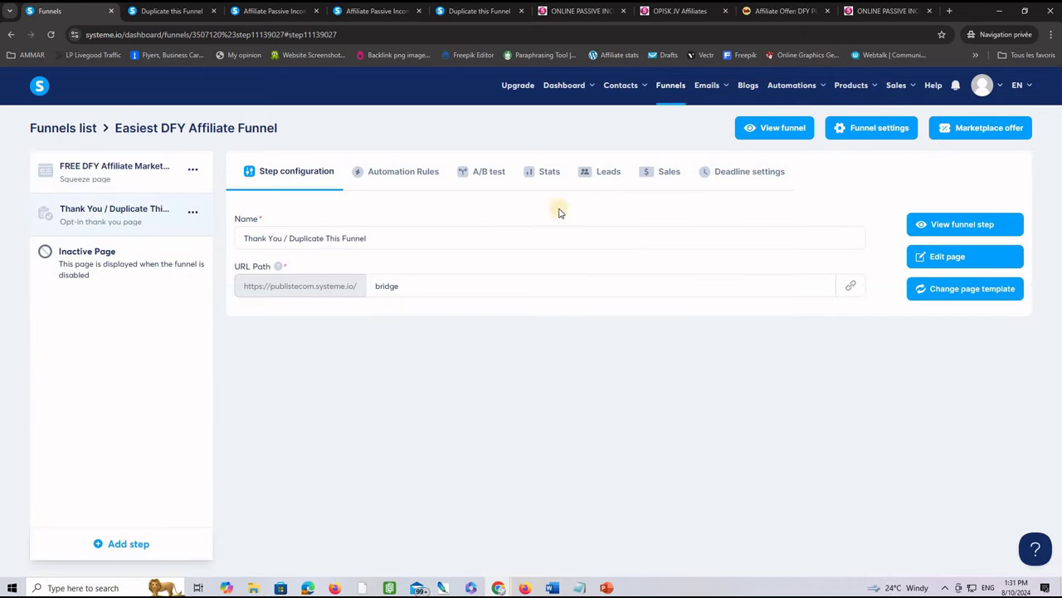
Open the FREE DFY Affiliate Marketing Funnel squeeze page in the editor.
{"action": "left_click", "coordinate": [116, 178]}
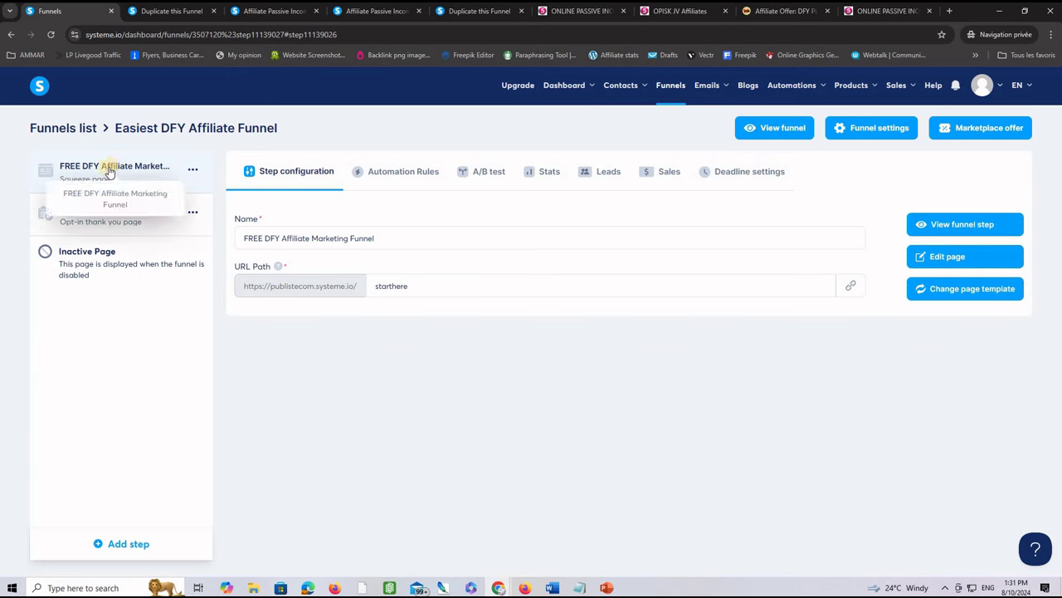
{"action": "left_click", "coordinate": [944, 255]}
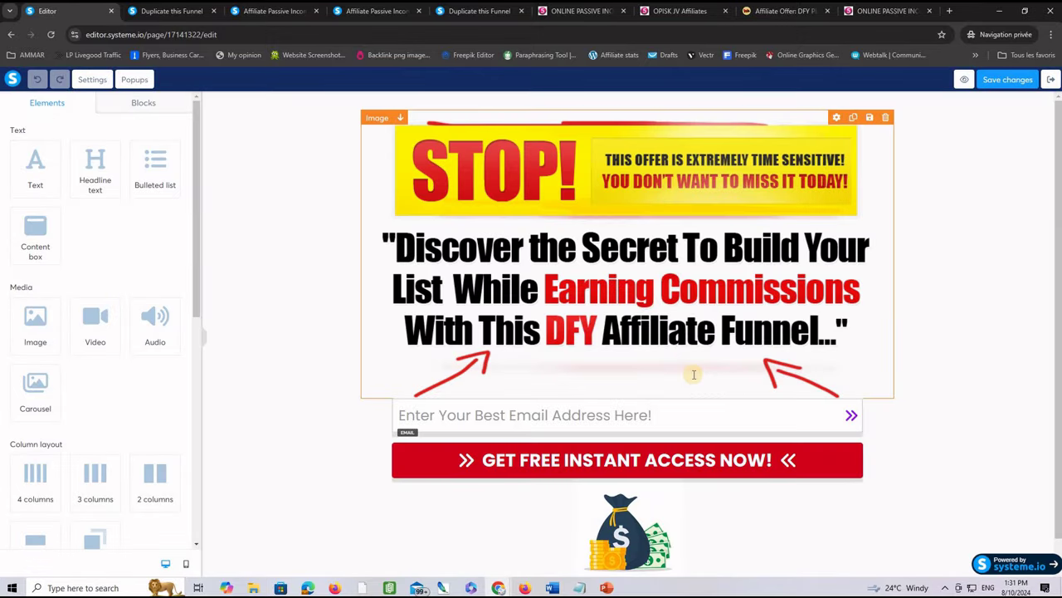
{"action": "scroll", "coordinate": [694, 374], "scroll_direction": "down", "scroll_amount": 1}
Inspect the link on the bottom 'Duplicate this Funnel on systeme.io' text, then quit without saving.
{"action": "left_click", "coordinate": [712, 572]}
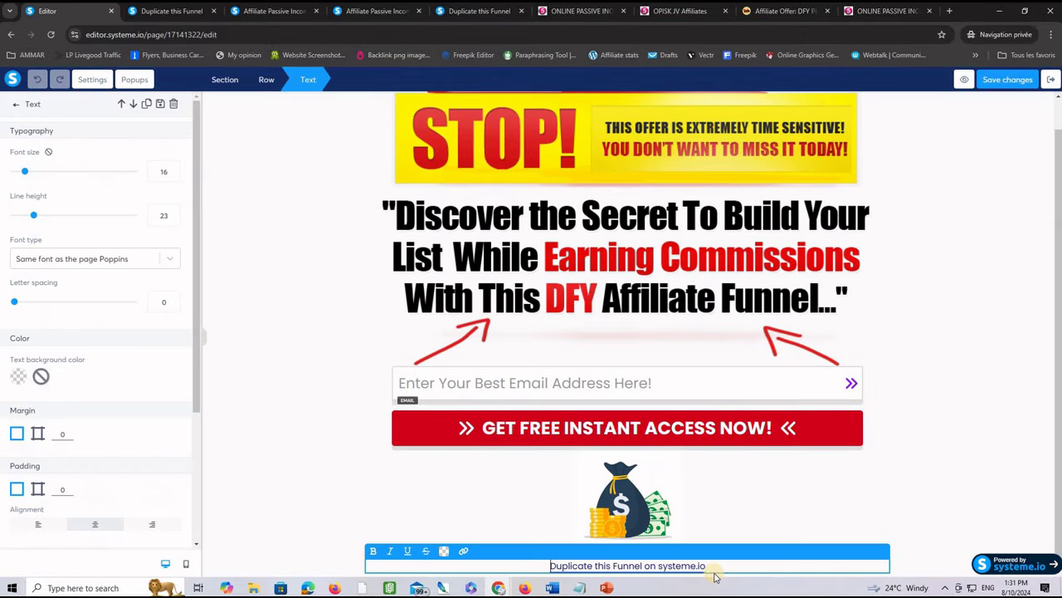
{"action": "left_click_drag", "start_coordinate": [704, 565], "coordinate": [490, 567]}
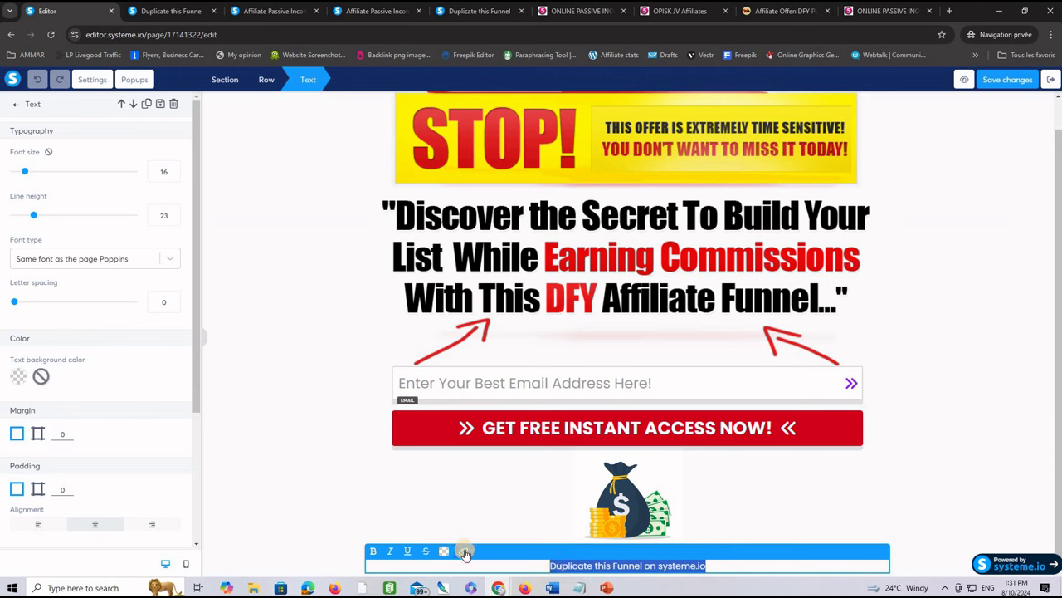
{"action": "left_click", "coordinate": [465, 551]}
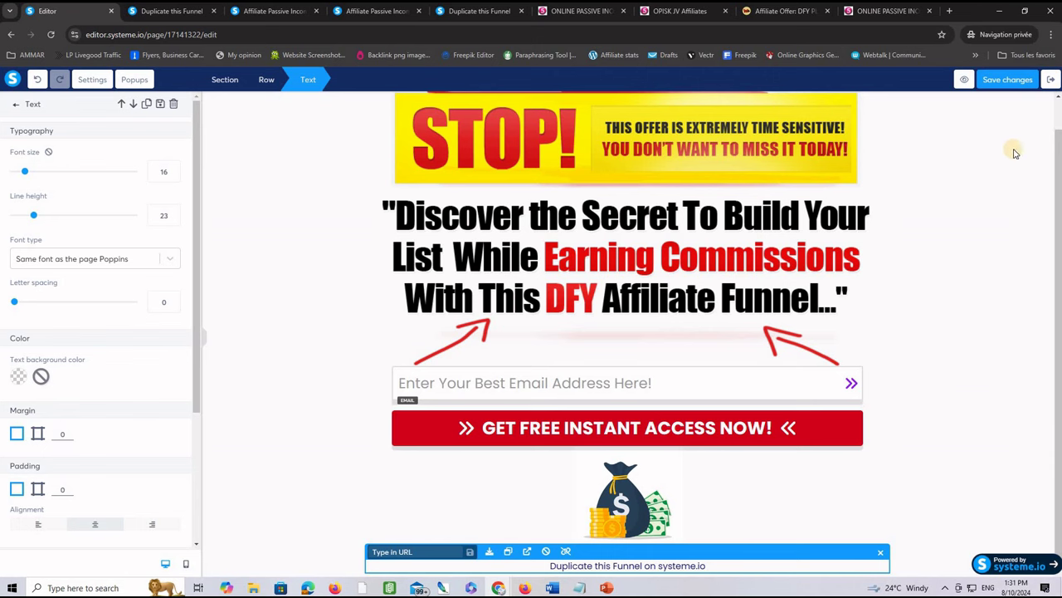
{"action": "left_click", "coordinate": [1053, 79]}
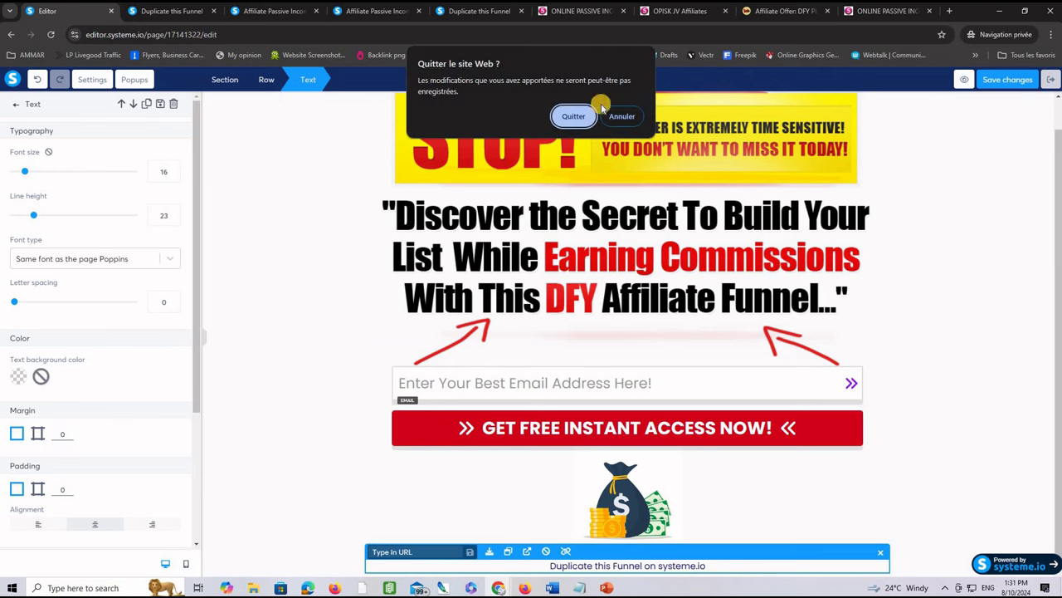
{"action": "left_click", "coordinate": [574, 114]}
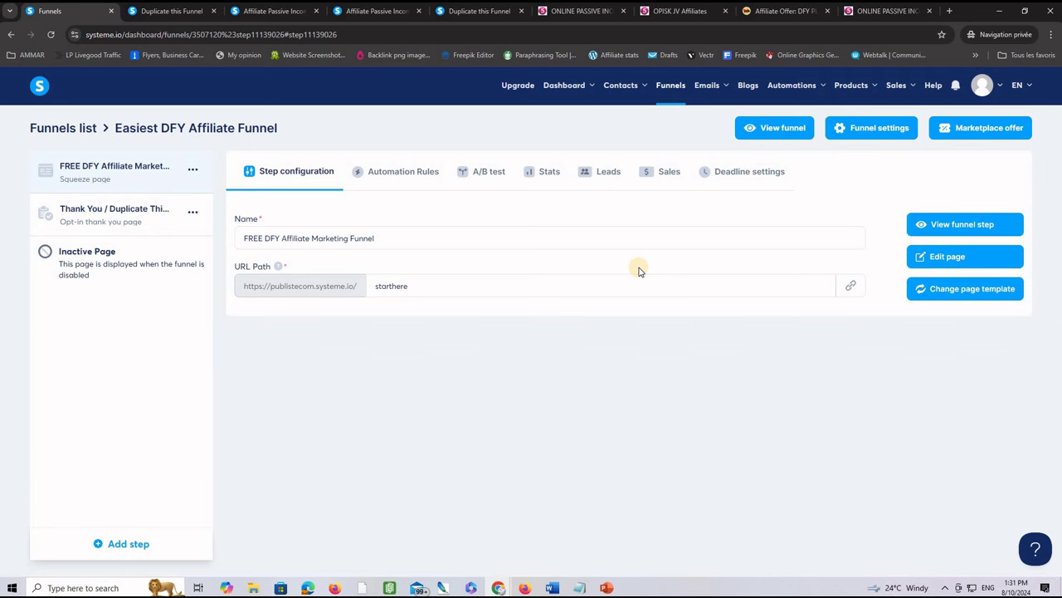
{"action": "key", "text": "ctrl+5"}
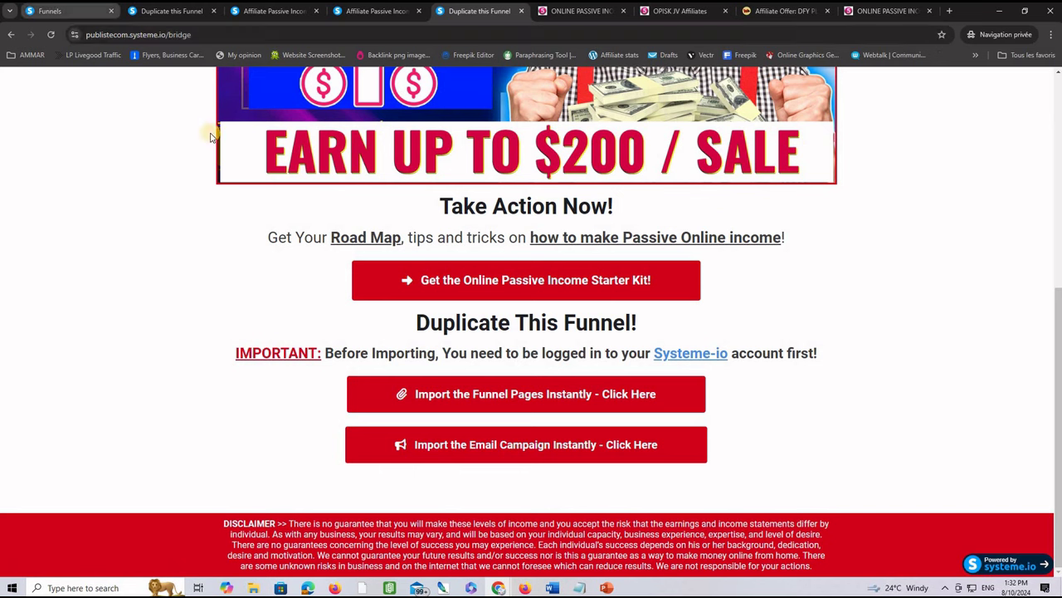
{"action": "left_click", "coordinate": [65, 14]}
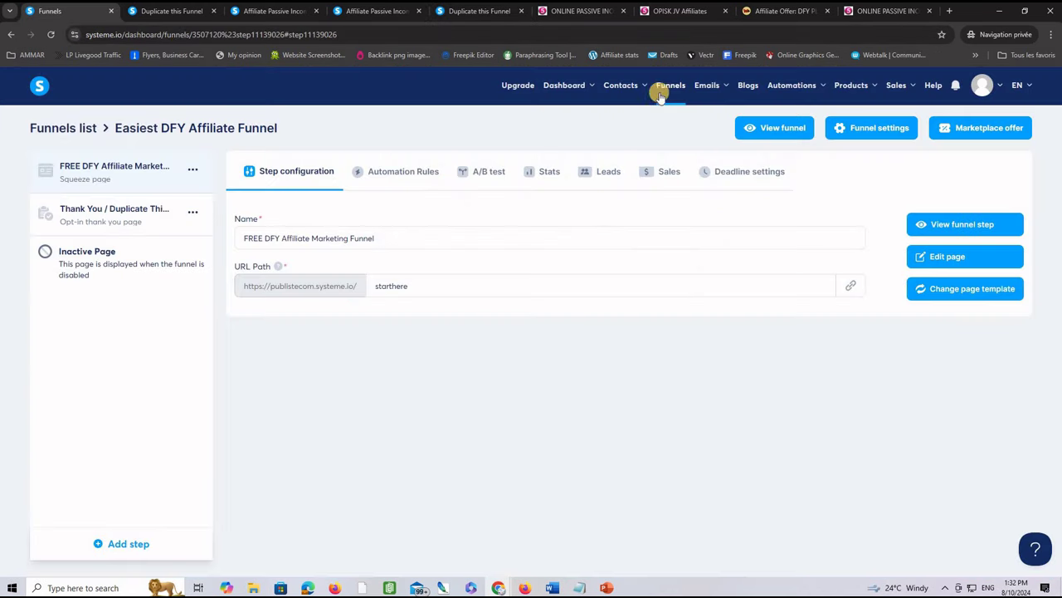
{"action": "mouse_move", "coordinate": [713, 86]}
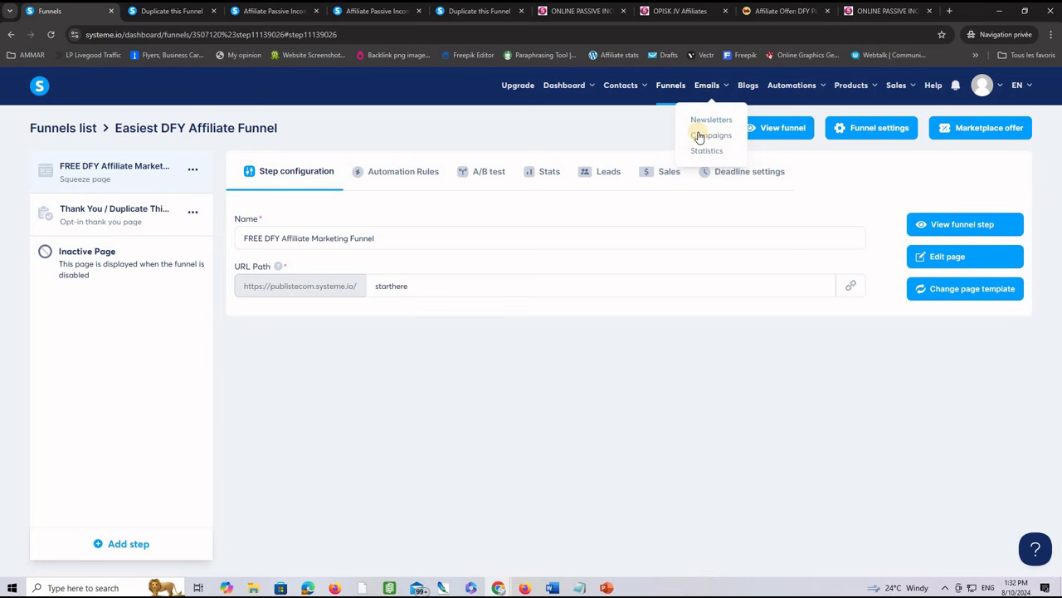
Open the 'Welcome to Easy DFY Funnel' email from the Easy DFY Funnel campaign.
{"action": "left_click", "coordinate": [701, 135]}
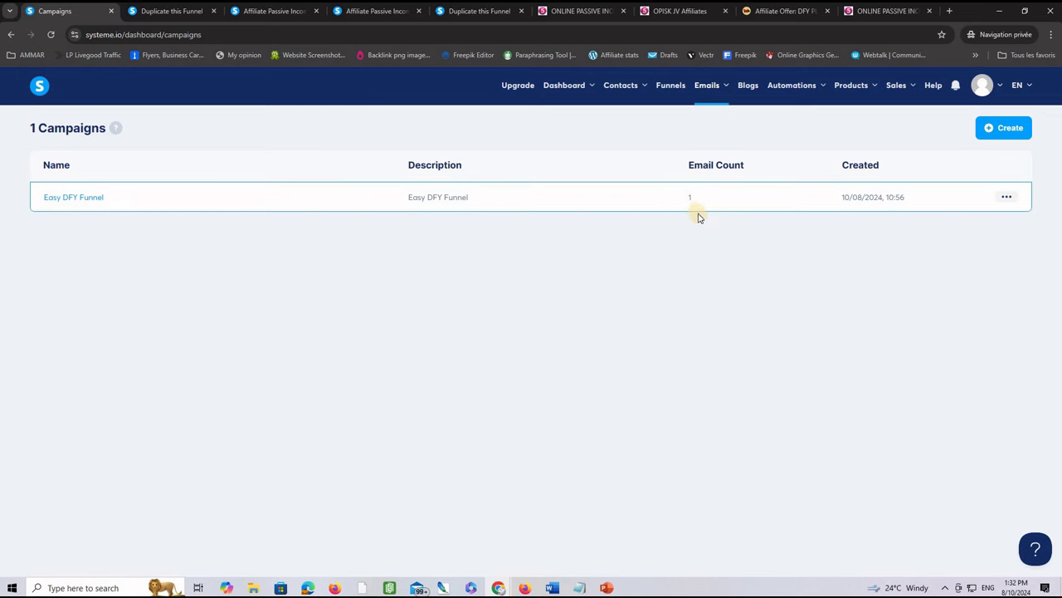
{"action": "left_click", "coordinate": [96, 198]}
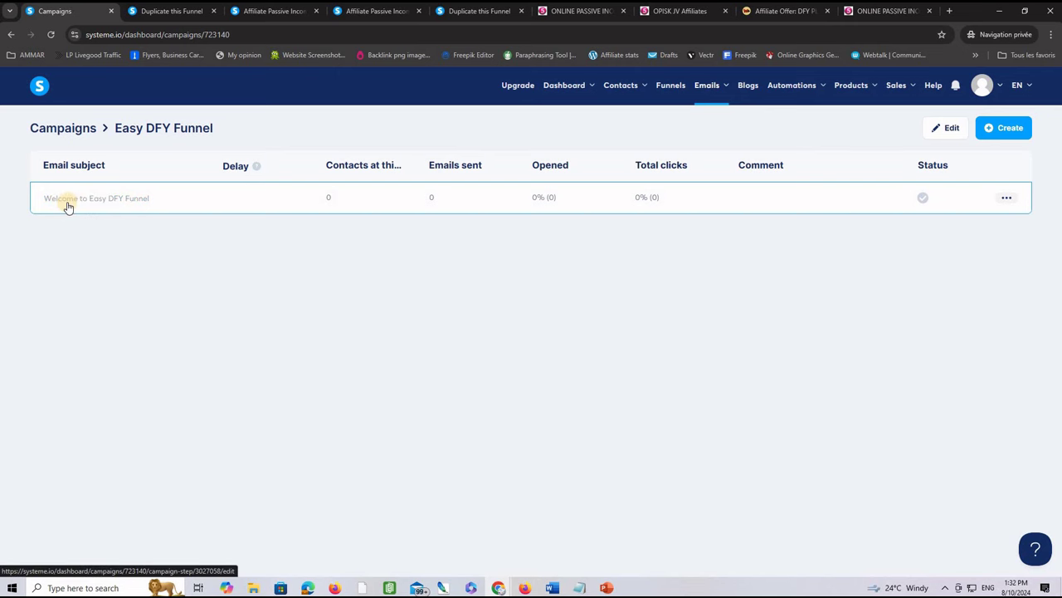
{"action": "left_click", "coordinate": [120, 201]}
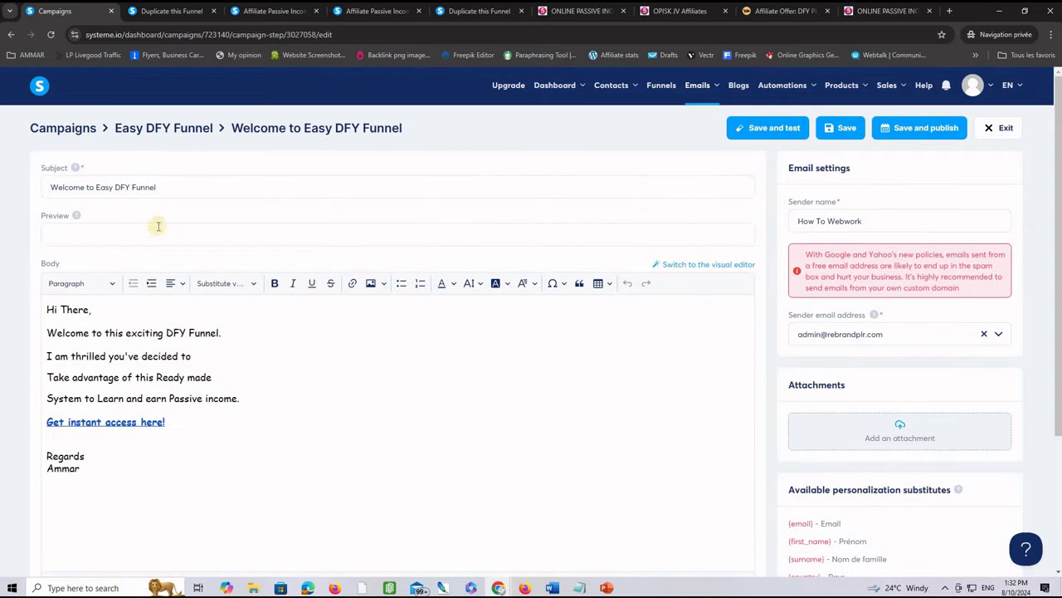
{"action": "left_click", "coordinate": [148, 377]}
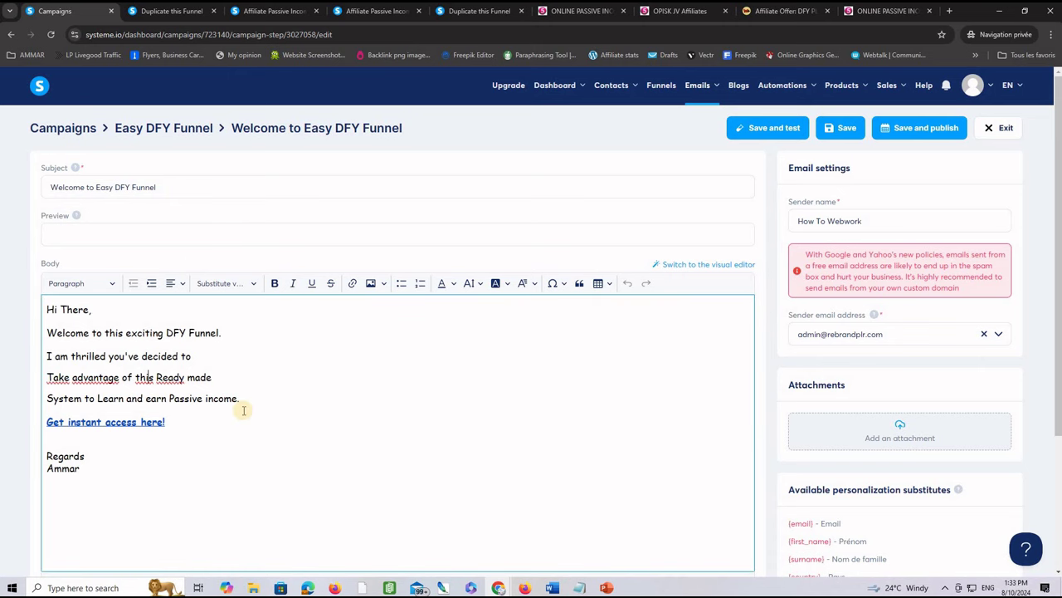
{"action": "left_click_drag", "start_coordinate": [165, 422], "coordinate": [51, 423]}
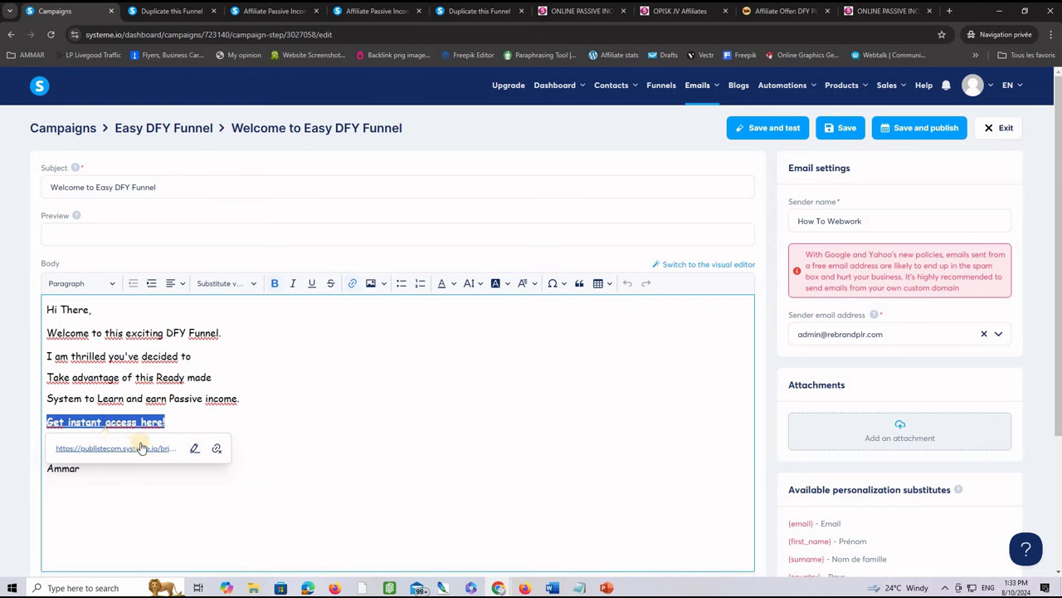
{"action": "left_click", "coordinate": [466, 13]}
{"action": "scroll", "coordinate": [284, 229], "scroll_direction": "up", "scroll_amount": 5}
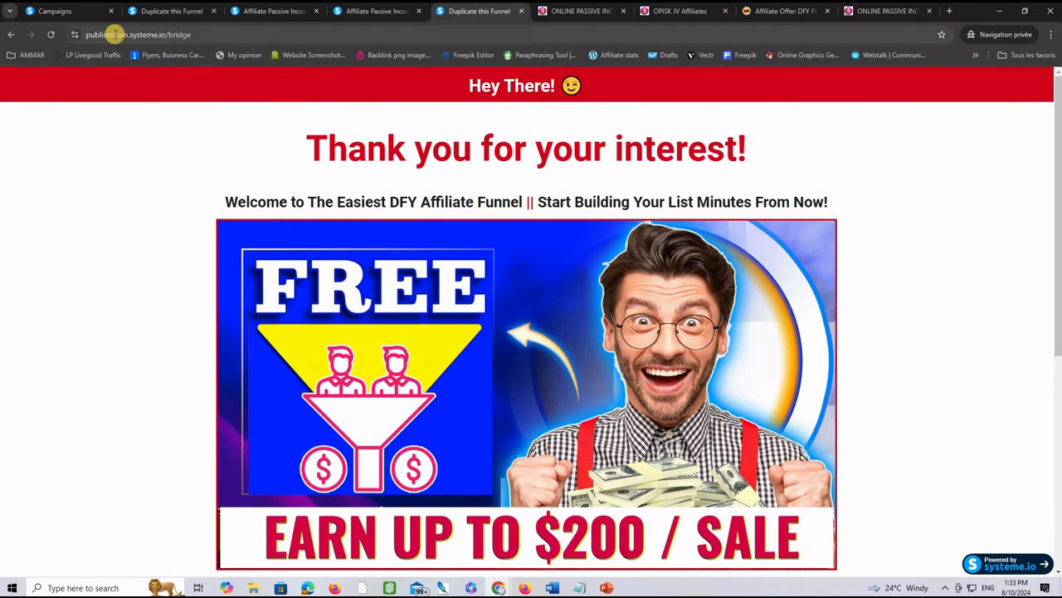
{"action": "left_click", "coordinate": [55, 11]}
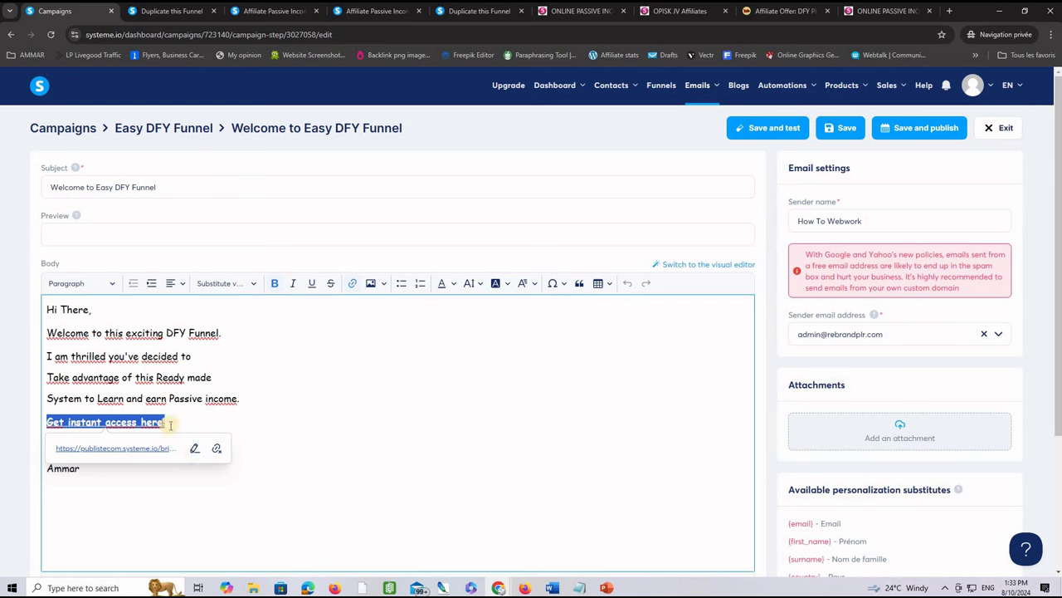
{"action": "left_click", "coordinate": [264, 393]}
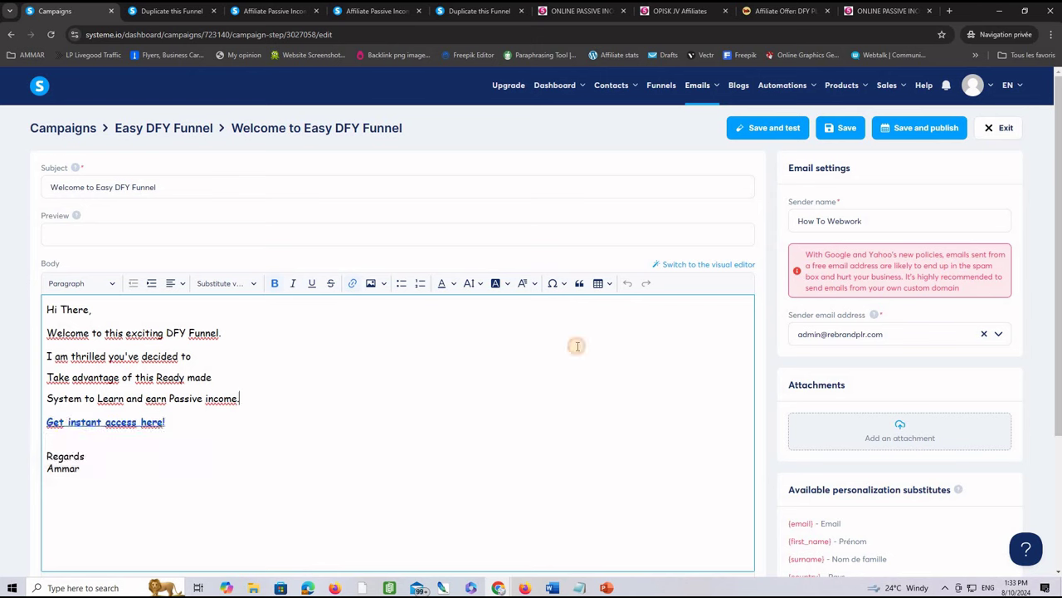
Save the 'Welcome to Easy DFY Funnel' email and exit to the Easy DFY Funnel campaign.
{"action": "left_click", "coordinate": [861, 131]}
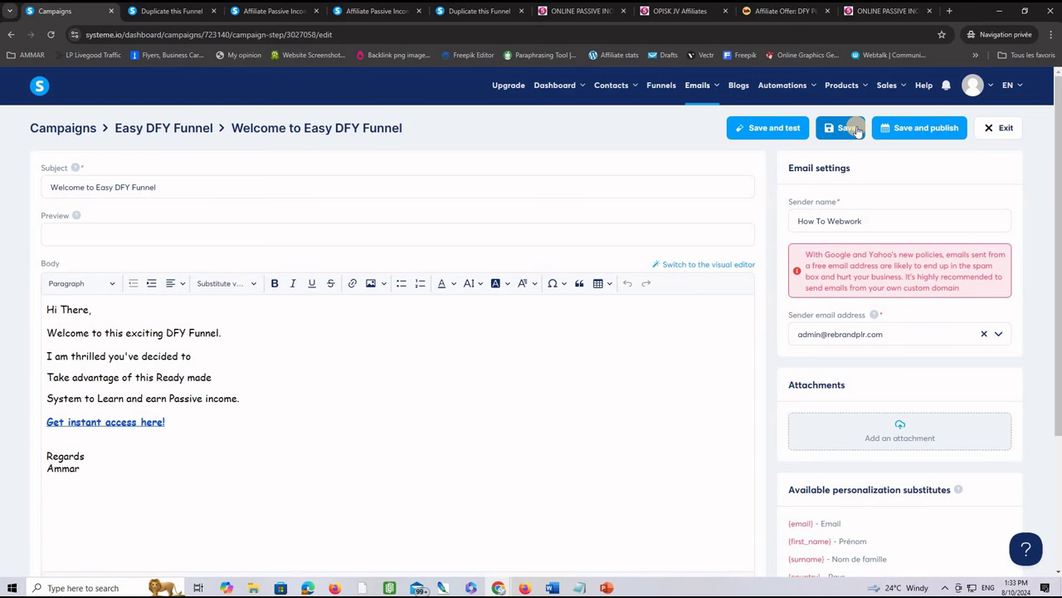
{"action": "mouse_move", "coordinate": [699, 87]}
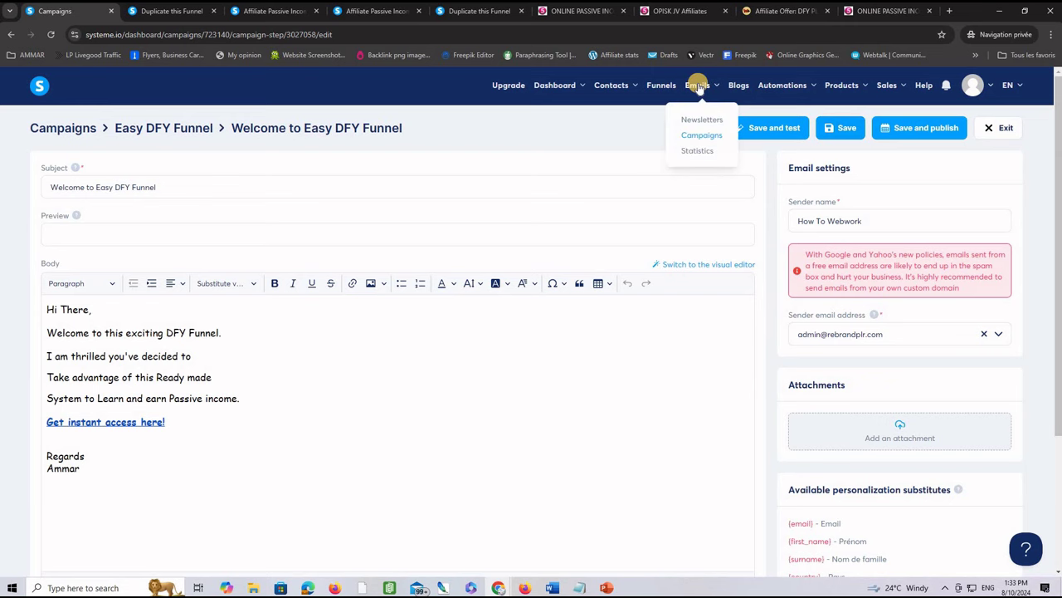
{"action": "left_click", "coordinate": [997, 128]}
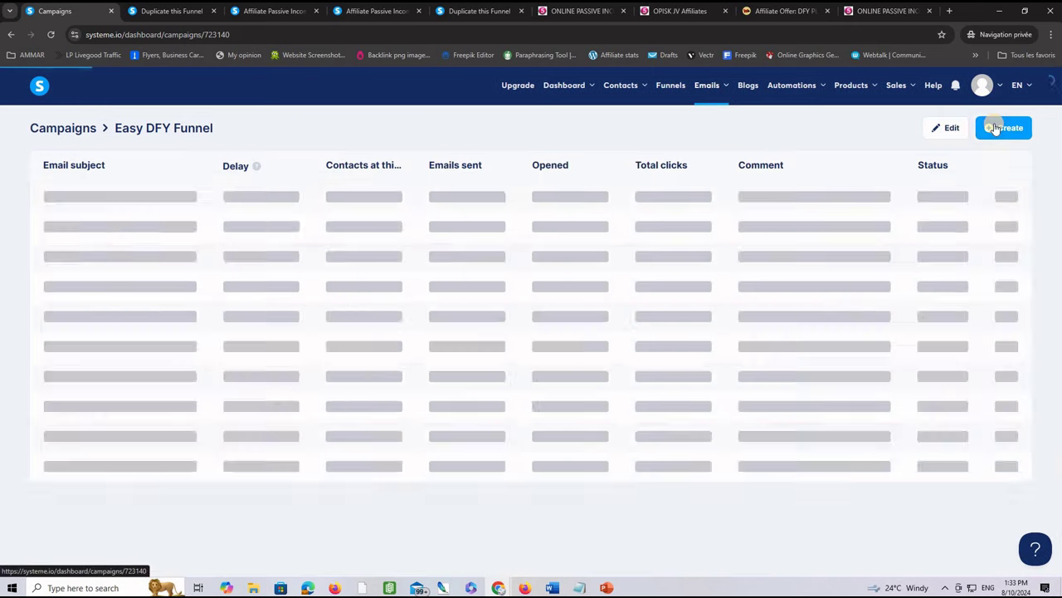